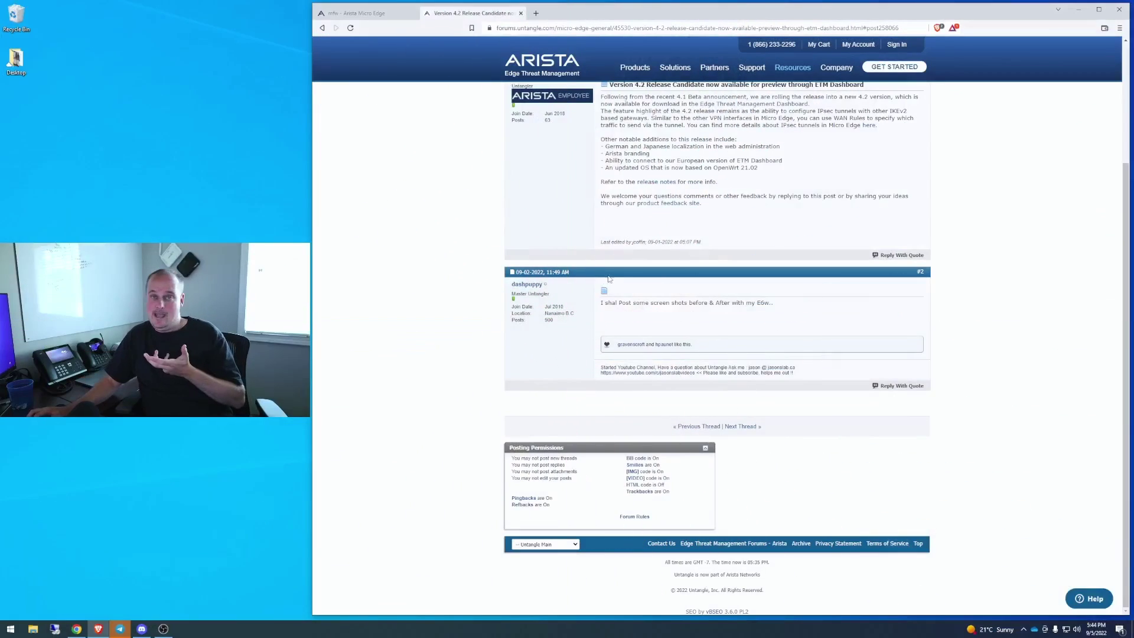
# Read the 4.2 release thread, highlighting the OpenWrt 21.02 note, then switch to the Micro Edge tab
pyautogui.scroll(3, 614, 284)
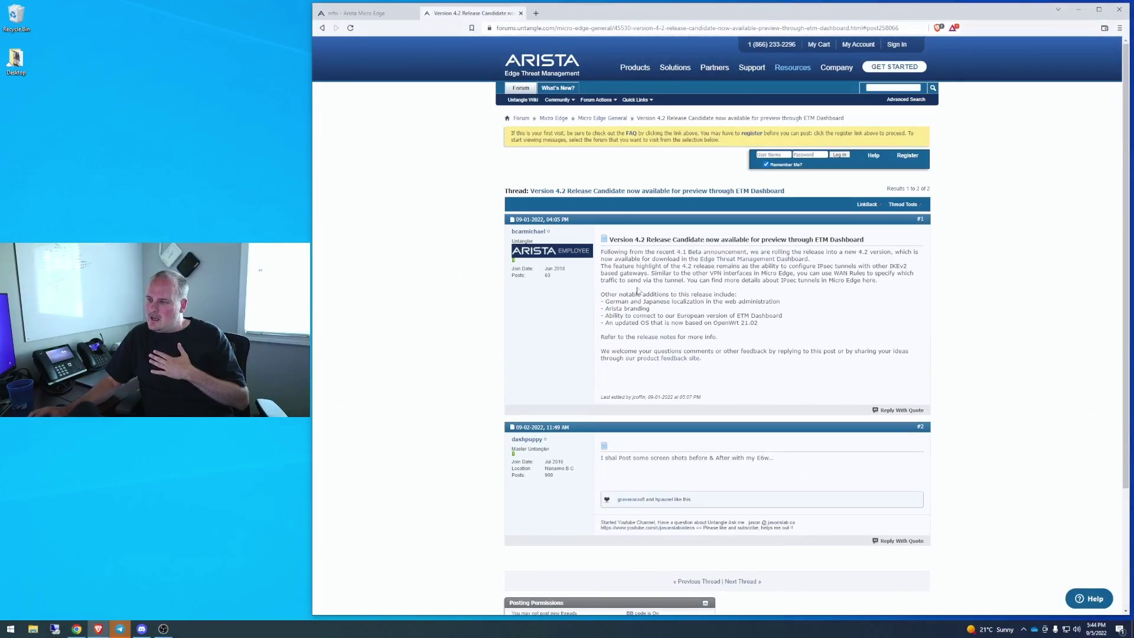
pyautogui.moveTo(758, 322); pyautogui.dragTo(712, 323)
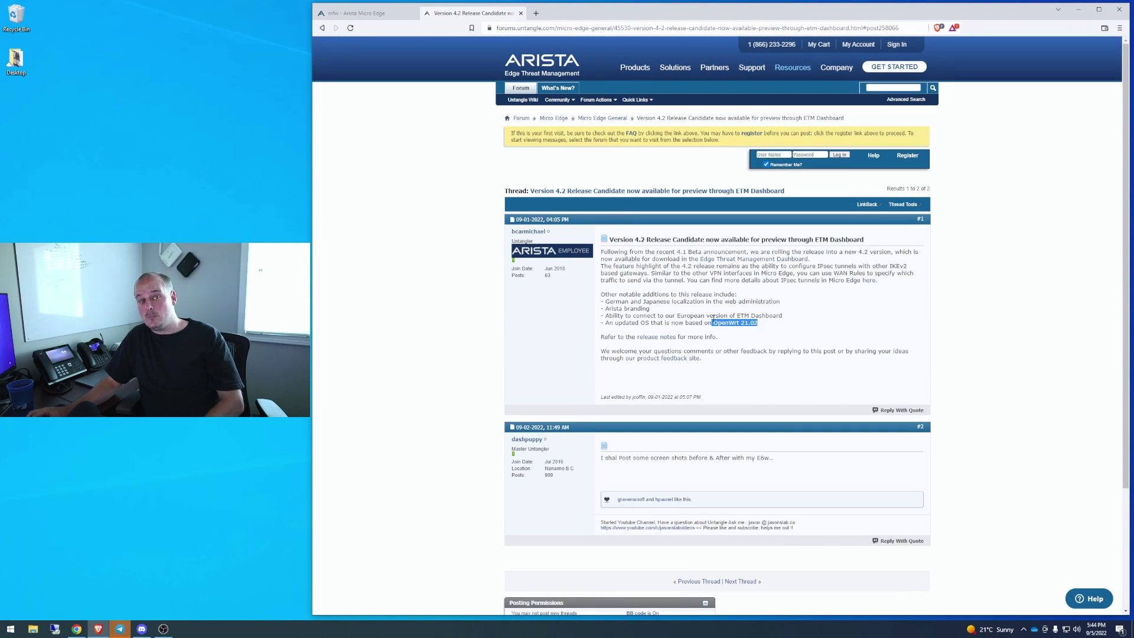
pyautogui.click(791, 313)
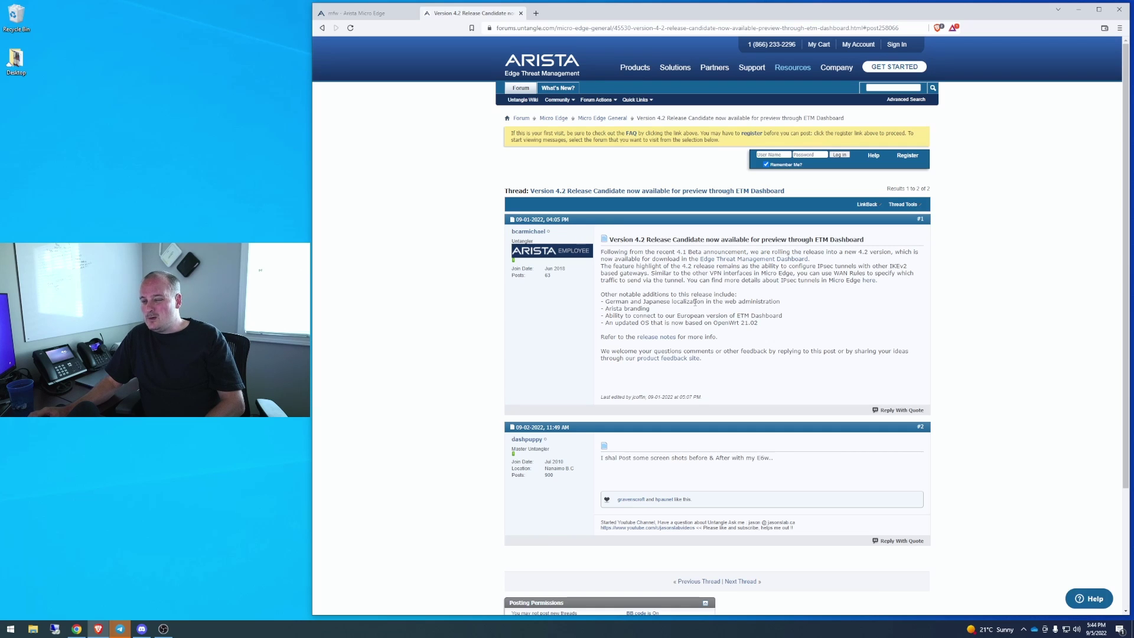
pyautogui.scroll(-3, 695, 303)
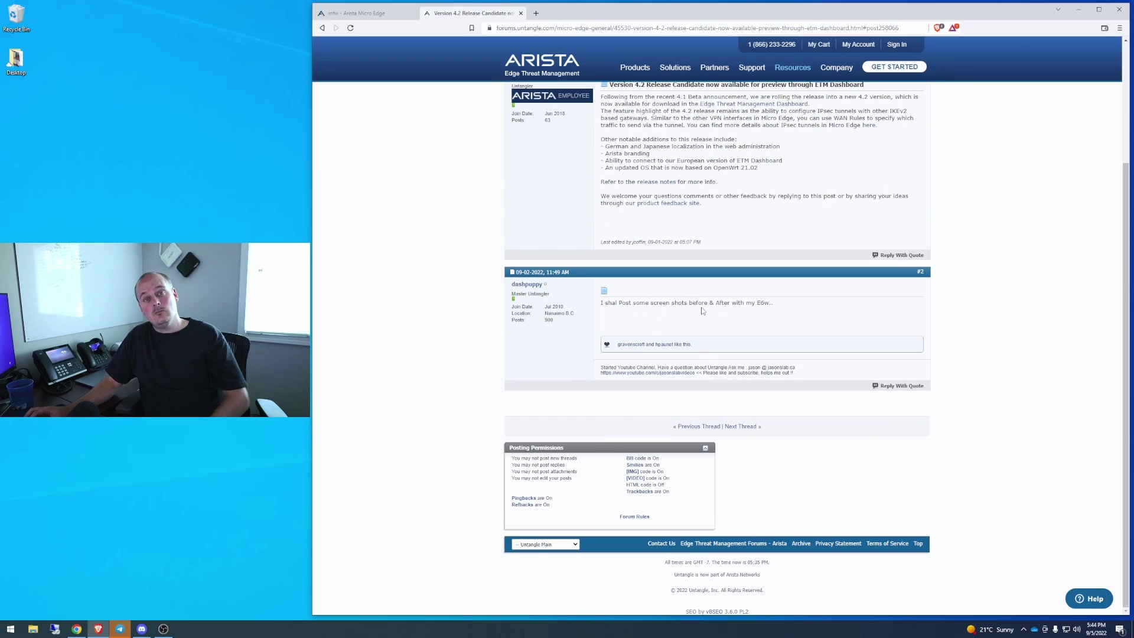
pyautogui.click(354, 13)
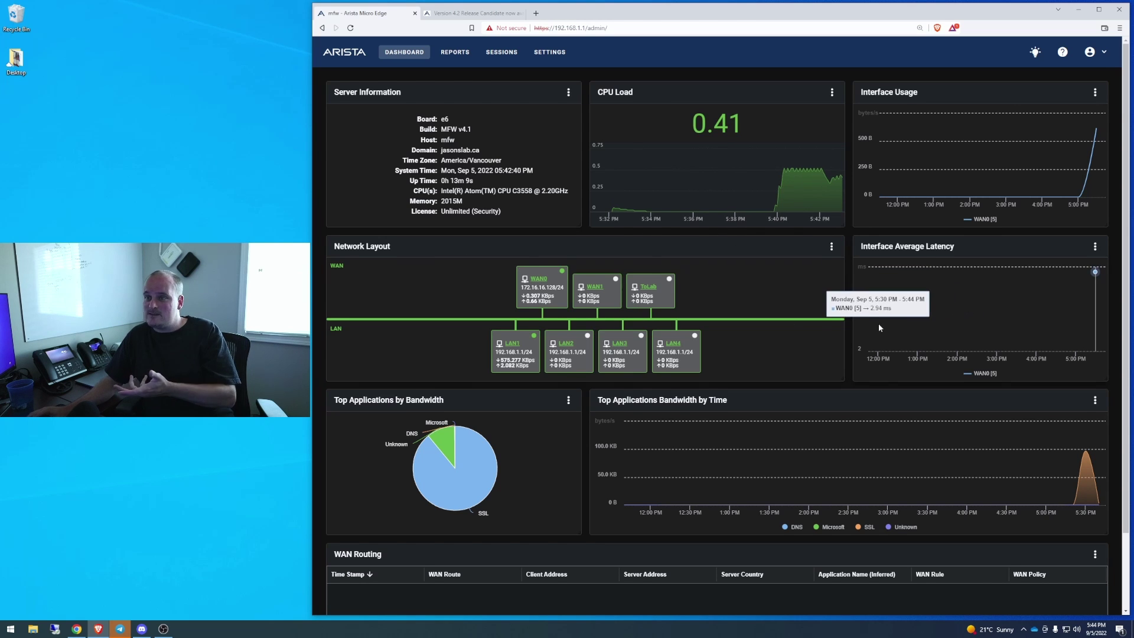
# Check Server Information for build MFW v4.1 and the Intel Atom C3558 CPU model
pyautogui.scroll(-2, 878, 324)
pyautogui.scroll(2, 896, 336)
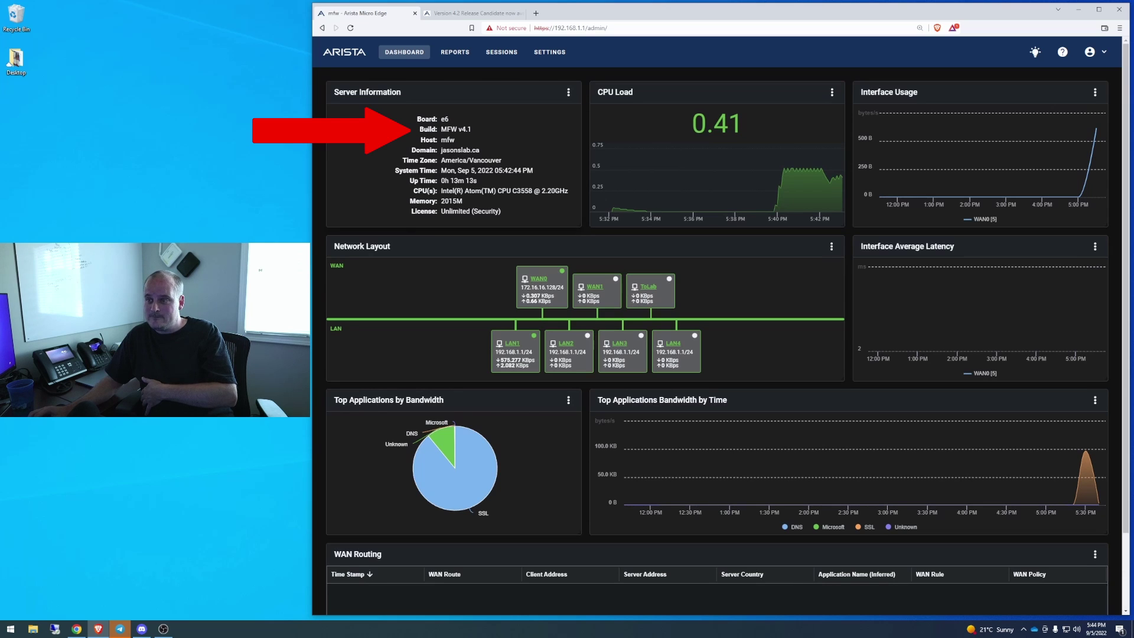
pyautogui.moveTo(488, 190); pyautogui.dragTo(575, 195)
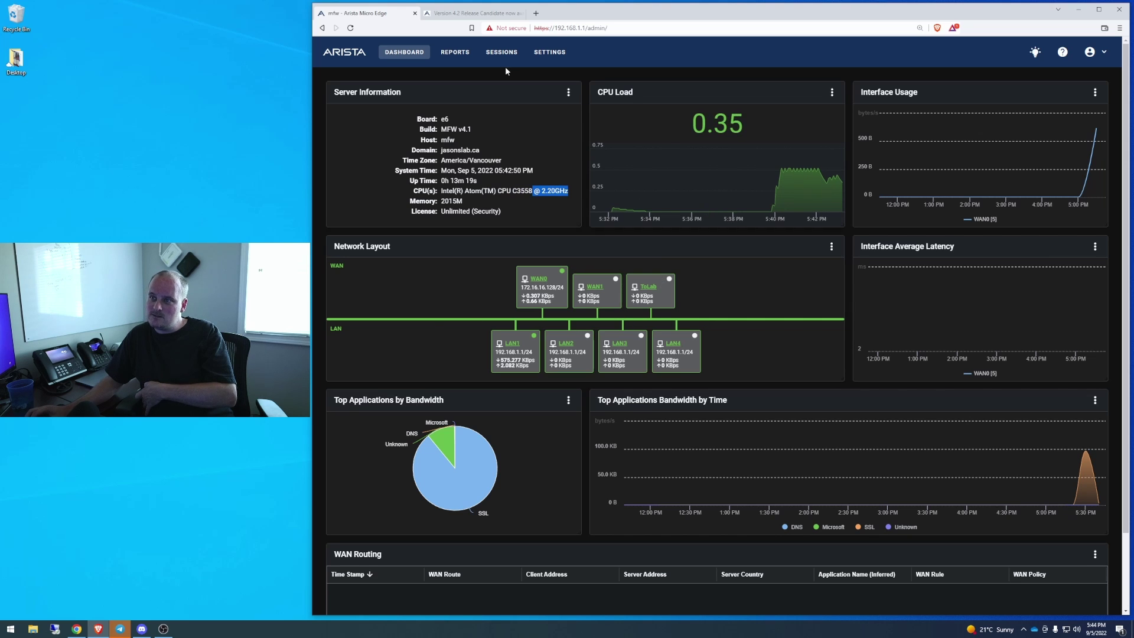
pyautogui.click(549, 52)
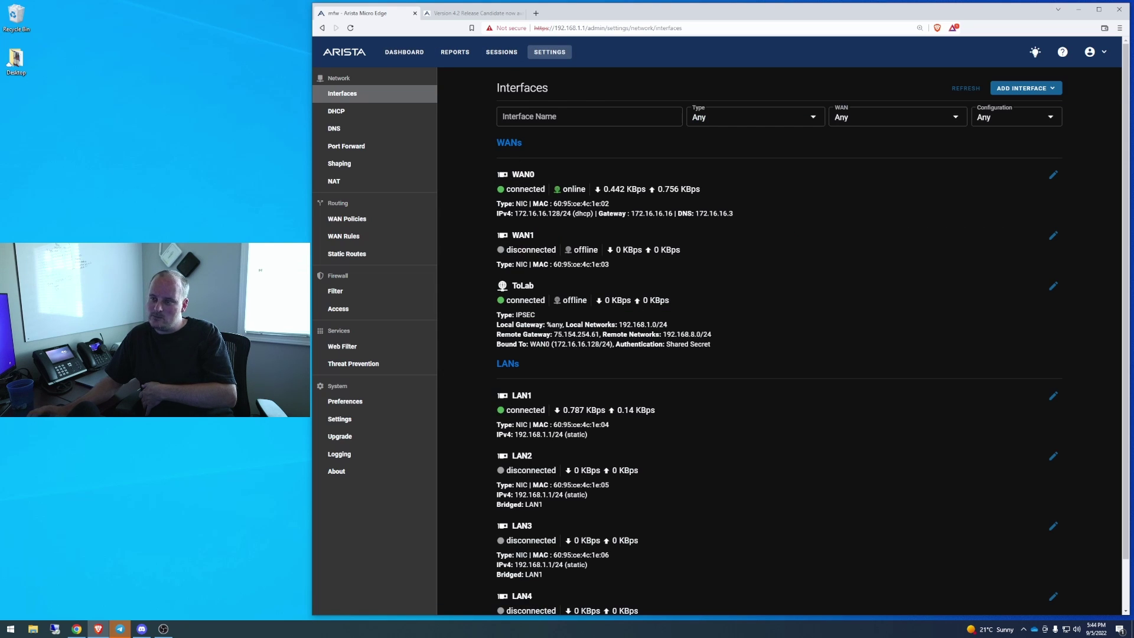
pyautogui.scroll(-2, 557, 305)
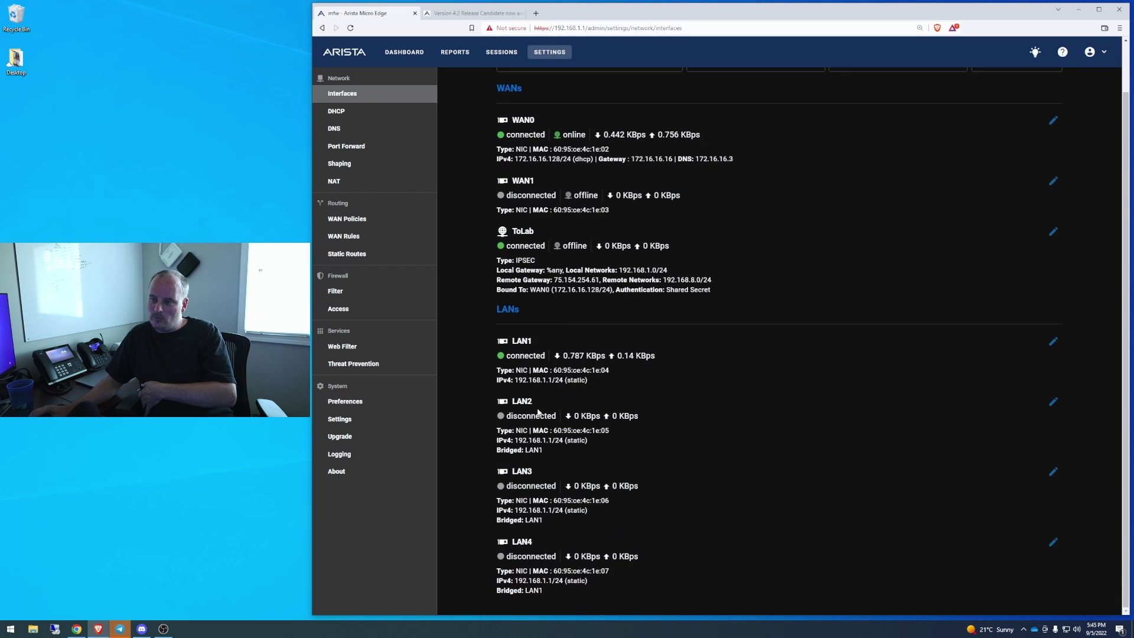
pyautogui.scroll(2, 537, 411)
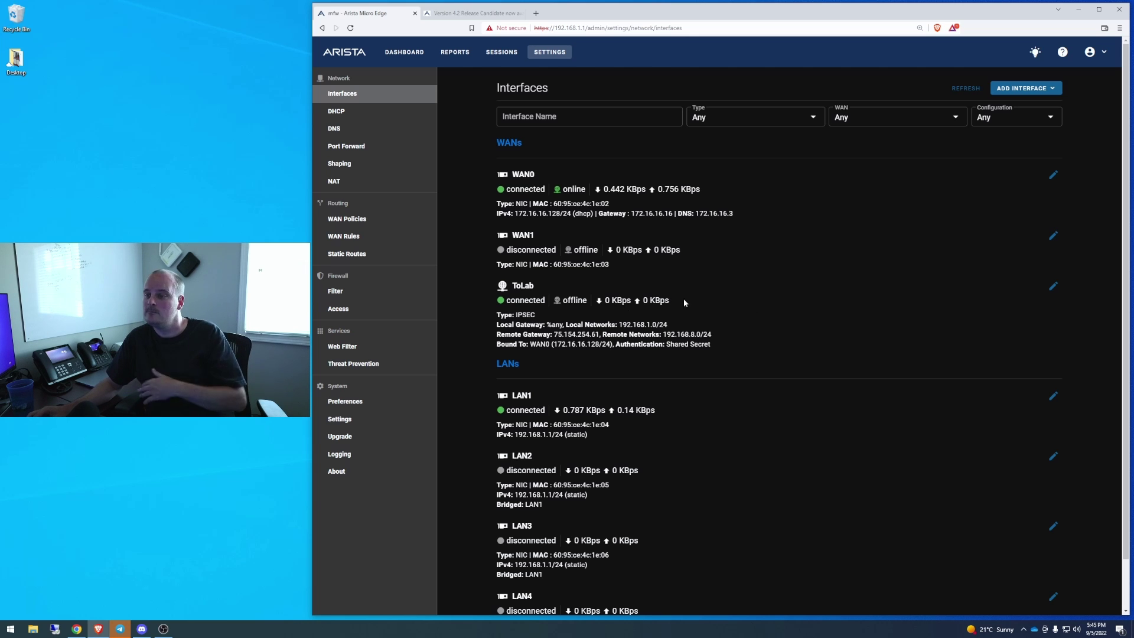
pyautogui.scroll(-1, 771, 327)
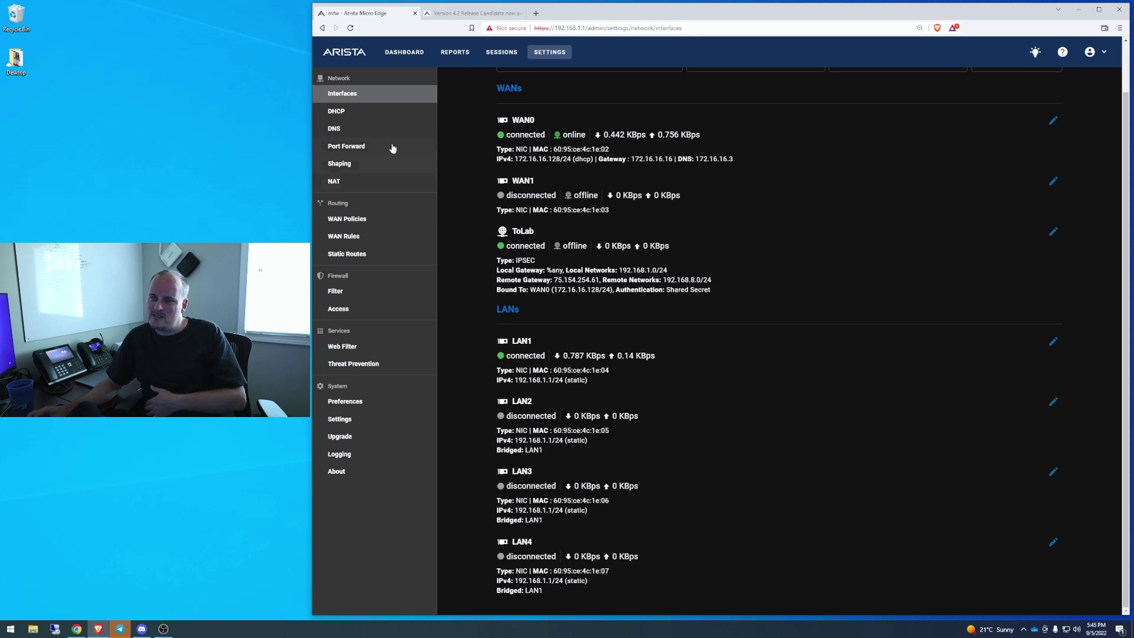
# Step through DHCP, DNS, Port Forward, WAN Rules and Web Filter, ending on disabled Threat Prevention
pyautogui.click(353, 112)
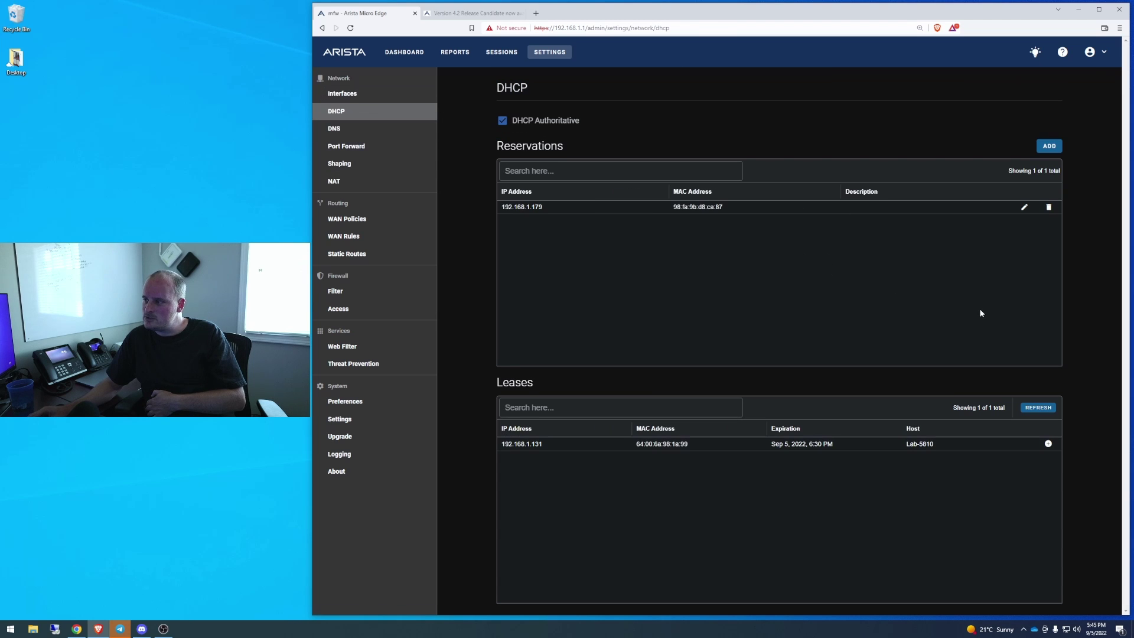
pyautogui.click(335, 129)
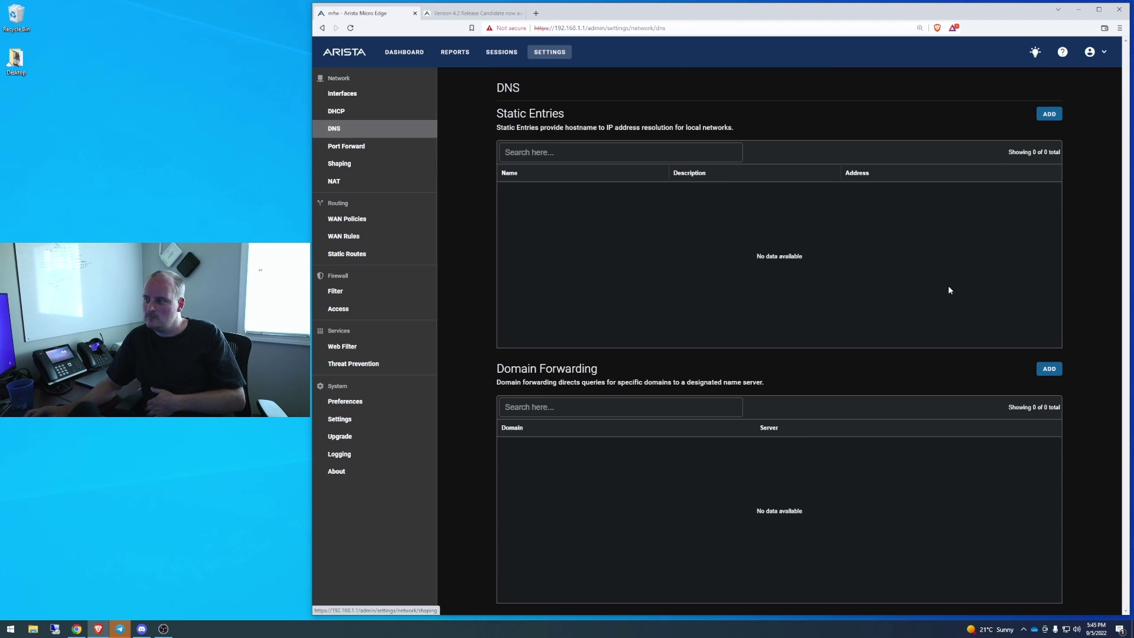
pyautogui.click(347, 146)
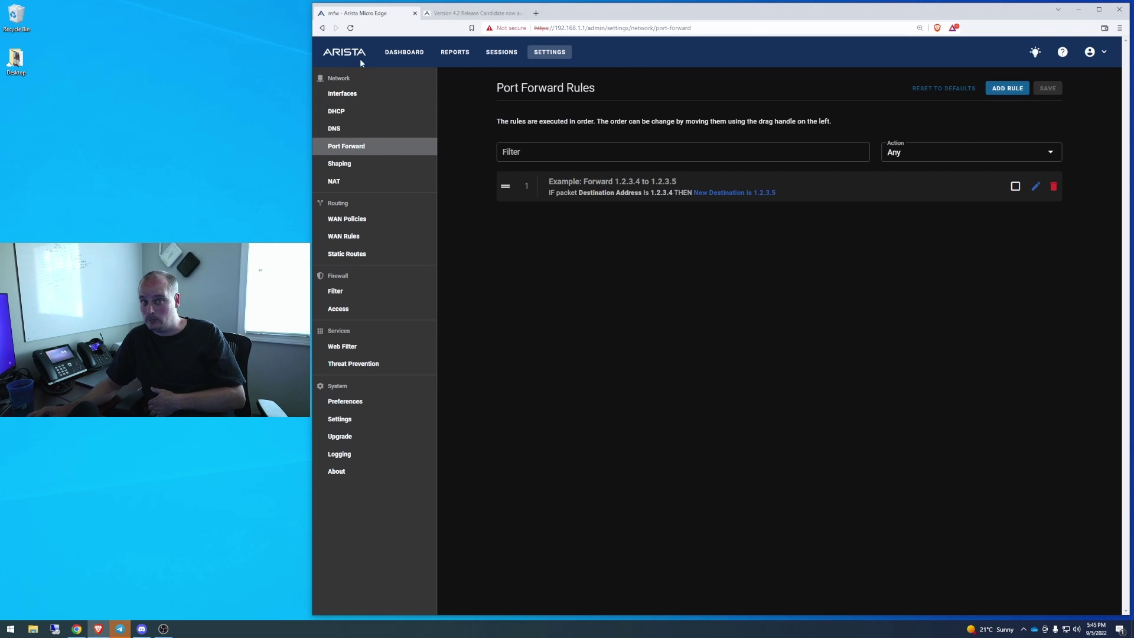
pyautogui.click(381, 236)
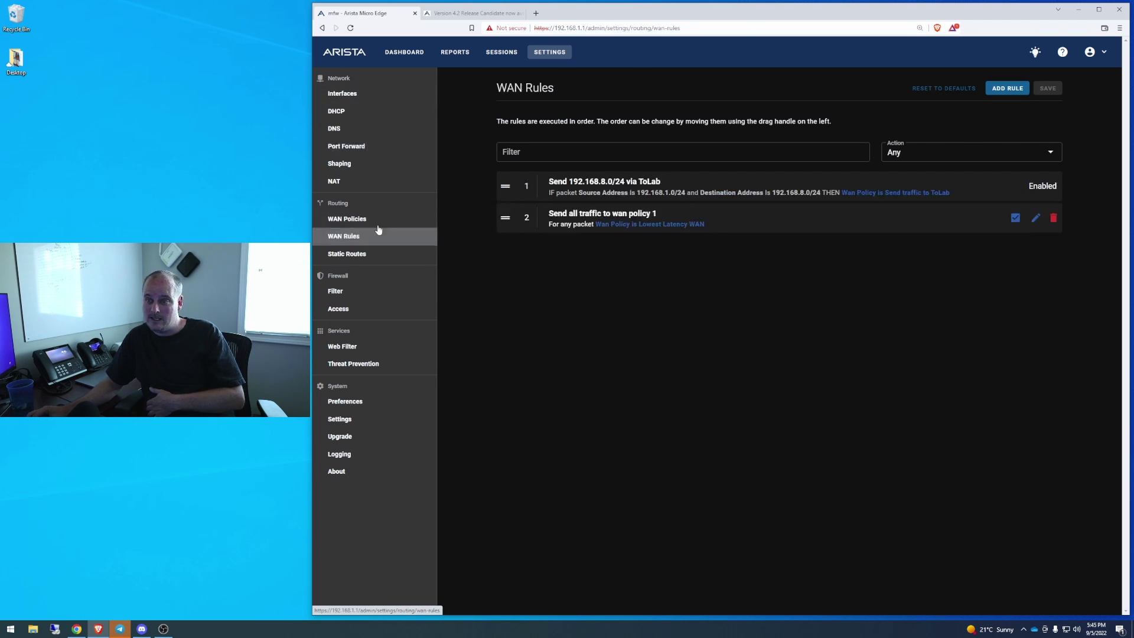
pyautogui.click(348, 350)
pyautogui.scroll(-9, 839, 318)
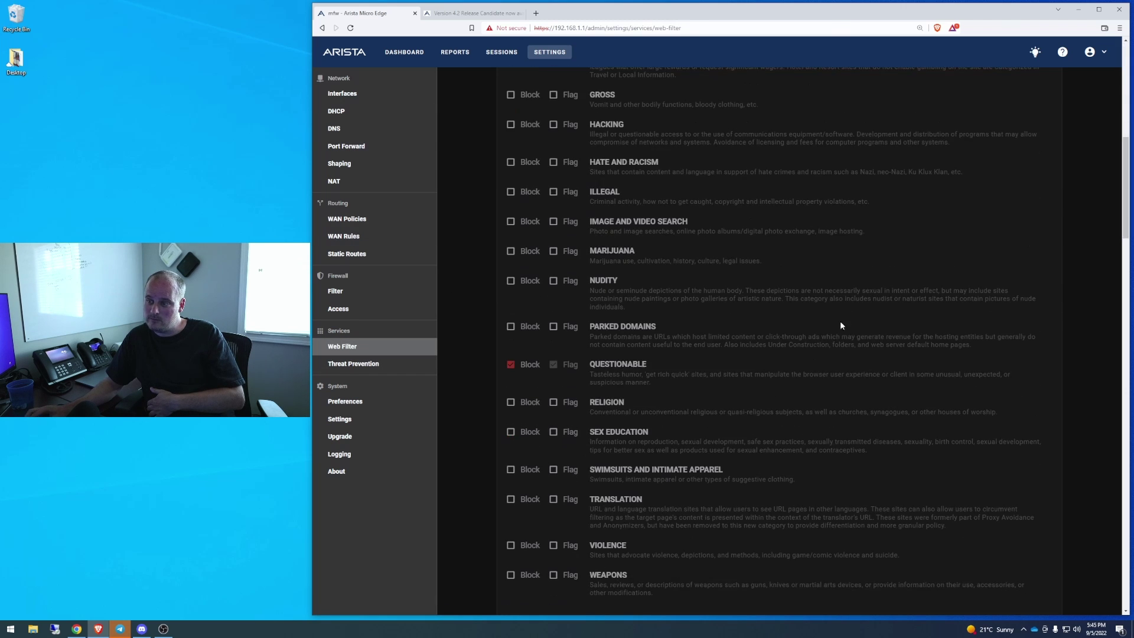
pyautogui.scroll(-5, 846, 318)
pyautogui.click(349, 364)
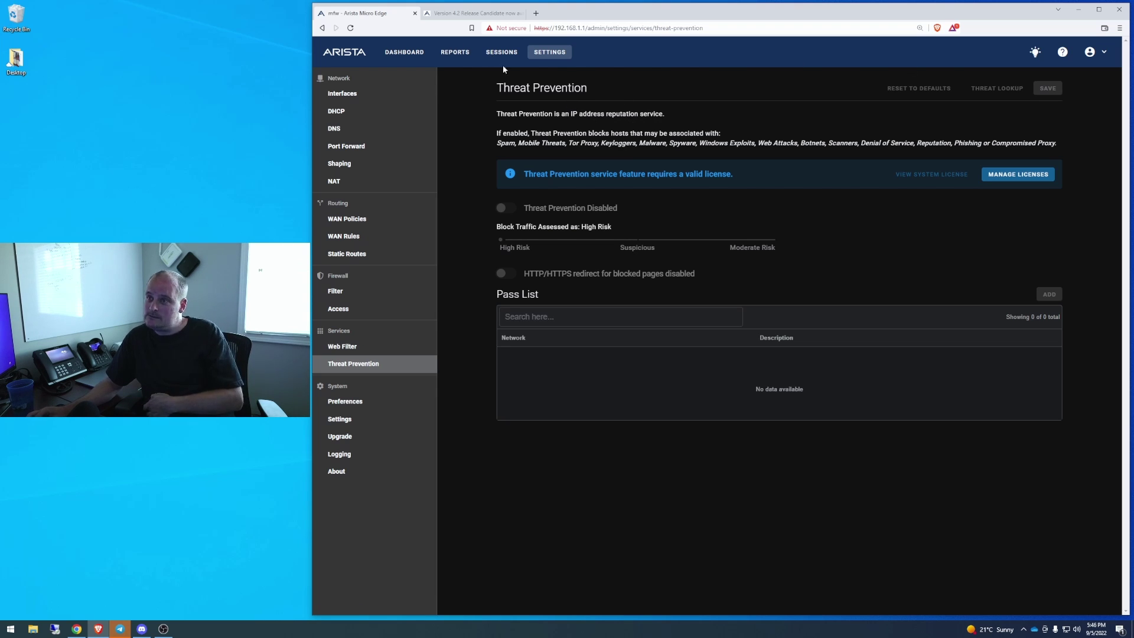
# Go to the System firmware Upgrade page
pyautogui.click(341, 419)
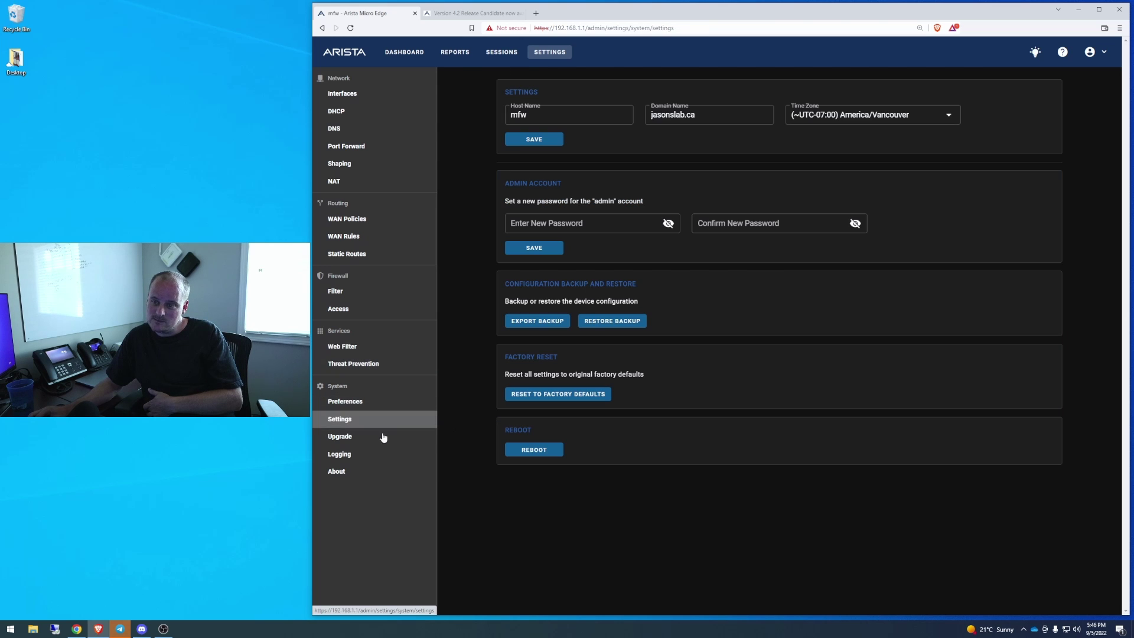
pyautogui.click(346, 438)
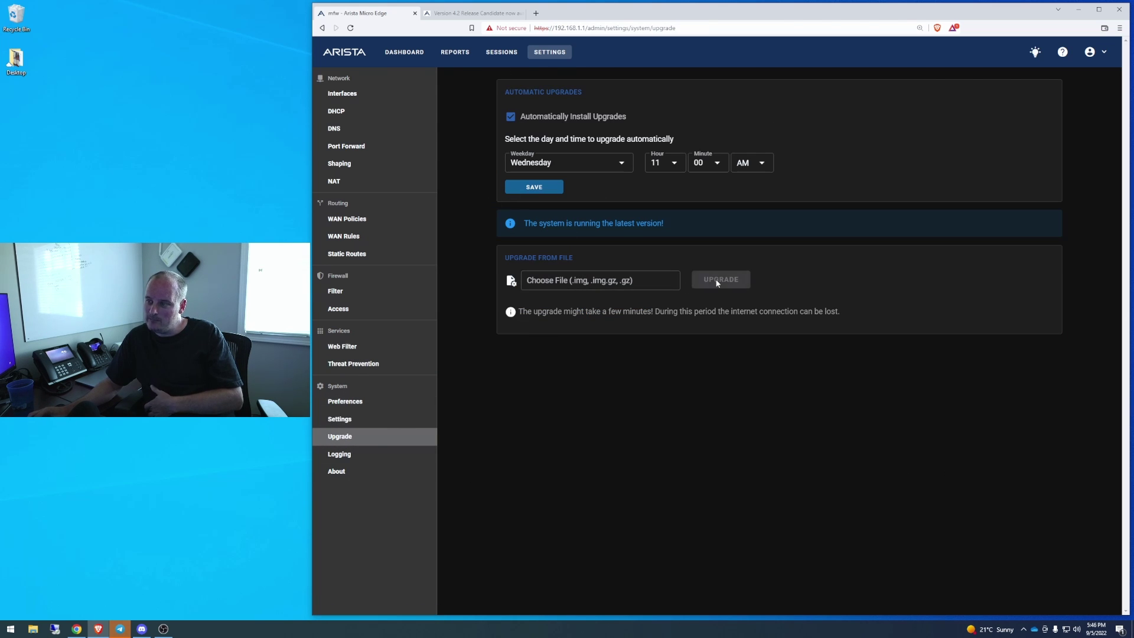
pyautogui.click(673, 280)
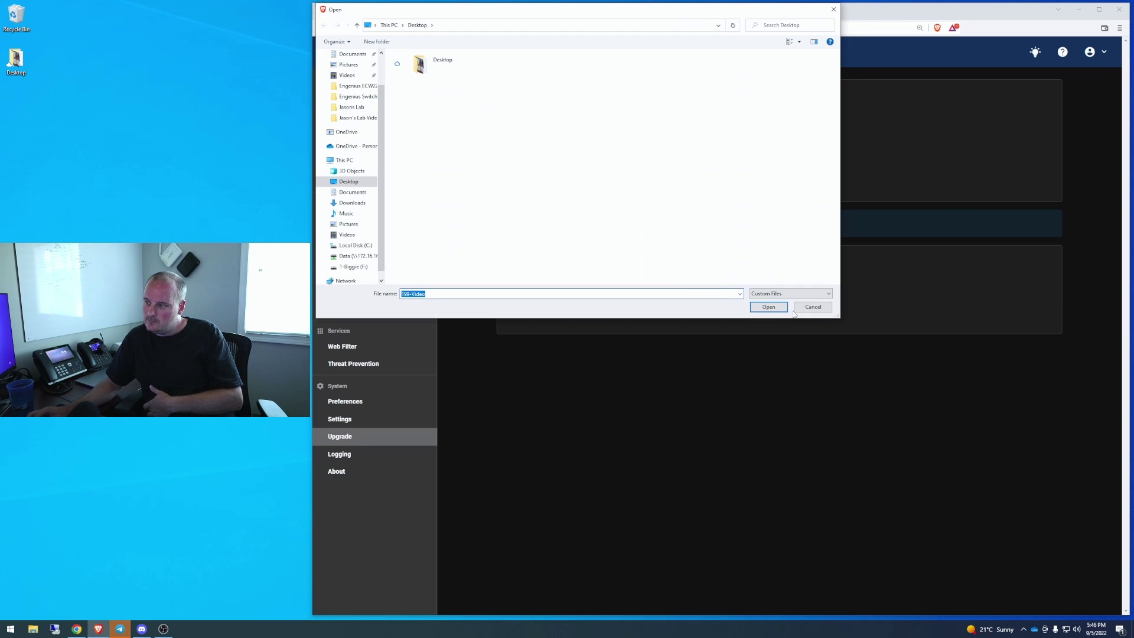
pyautogui.click(802, 307)
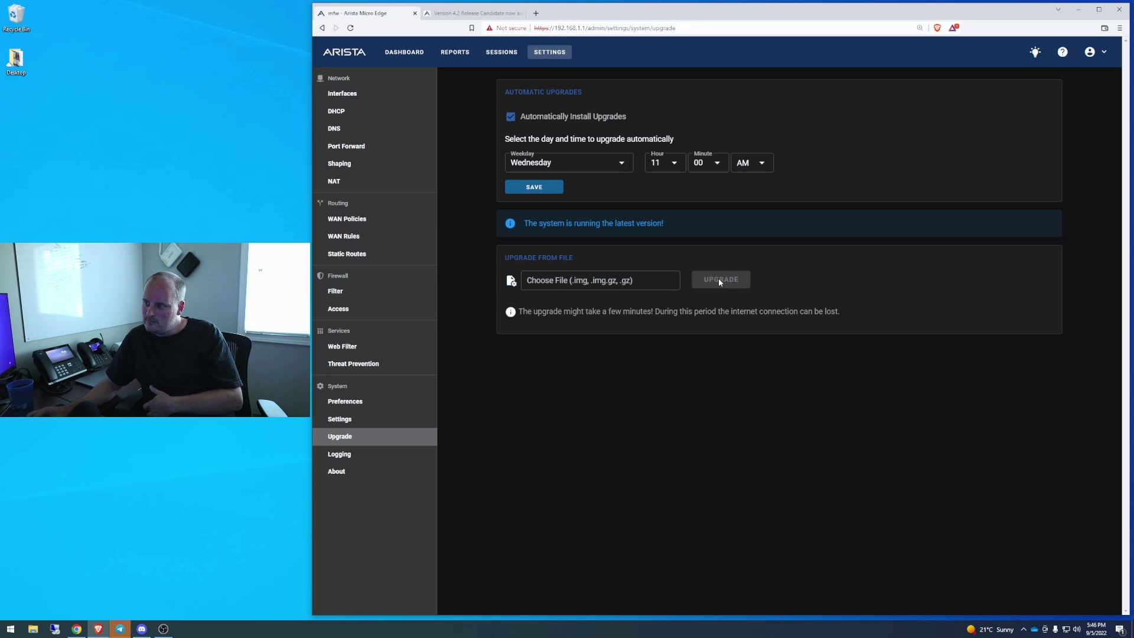
# Load the mfw-us-x86-64 v4.2 .img.gz image from the 1-Biggie (F:) drive
pyautogui.click(640, 290)
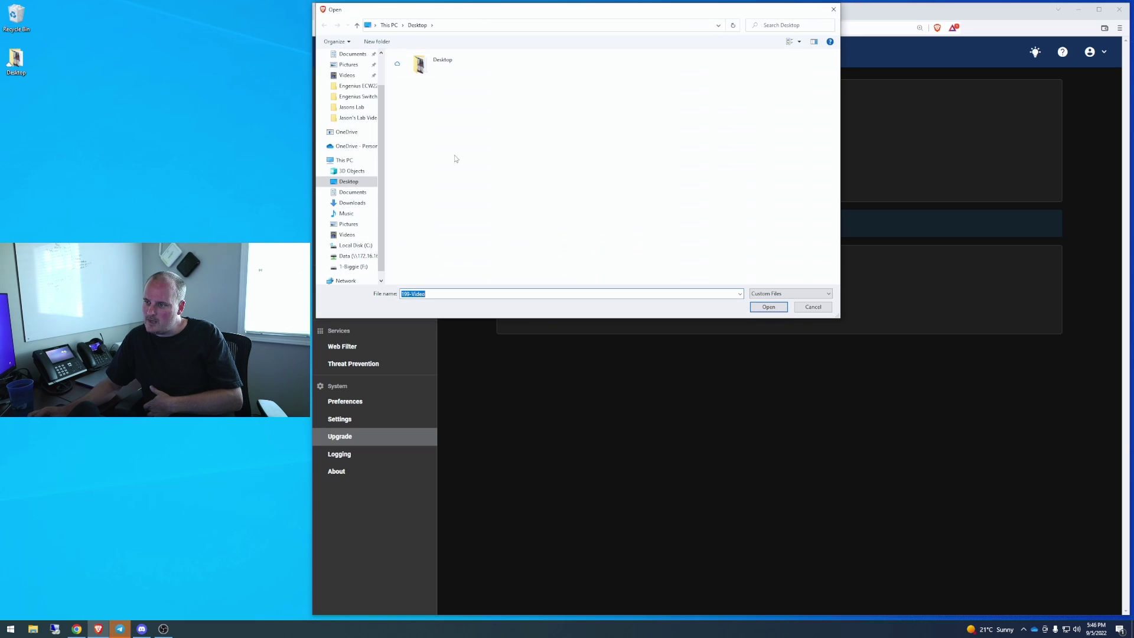
pyautogui.moveTo(511, 12); pyautogui.dragTo(502, 81)
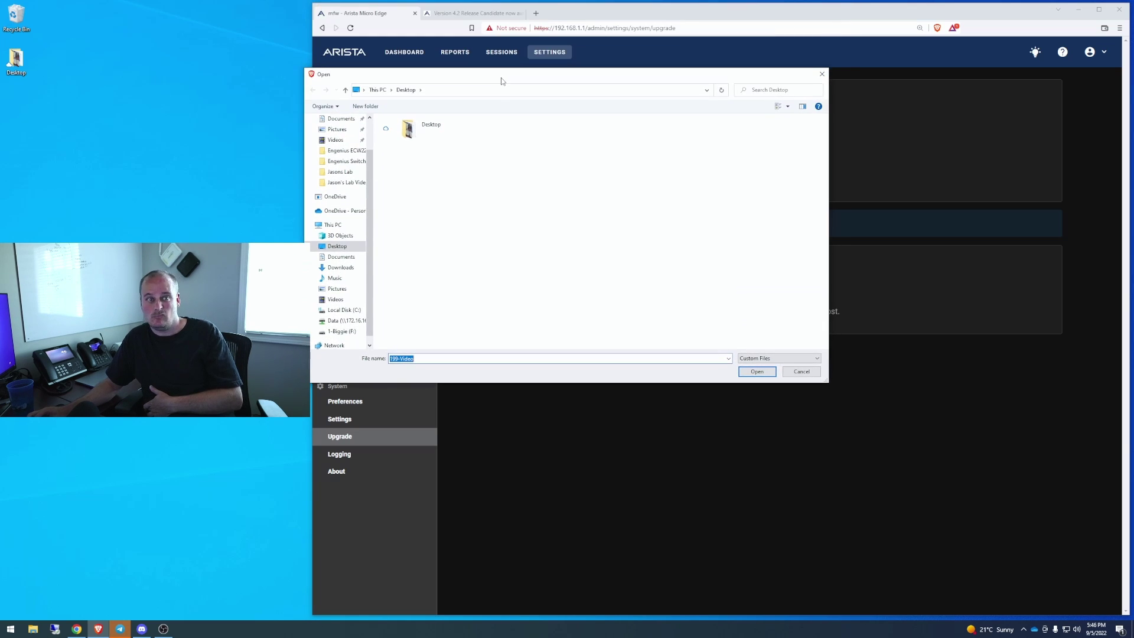
pyautogui.click(341, 331)
pyautogui.click(437, 151)
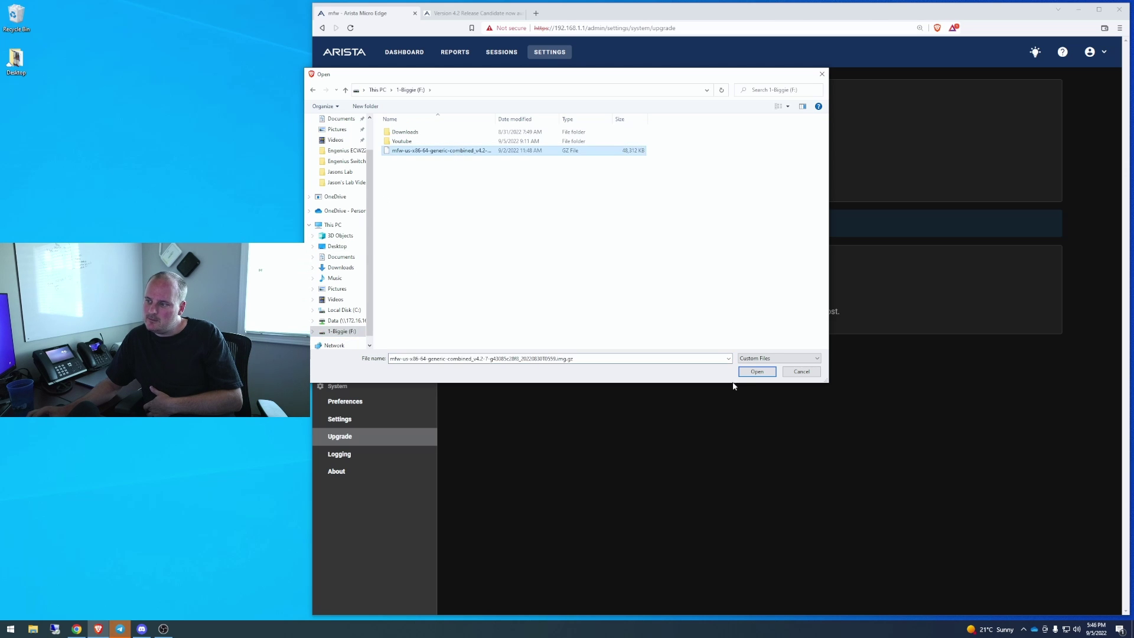
pyautogui.click(757, 371)
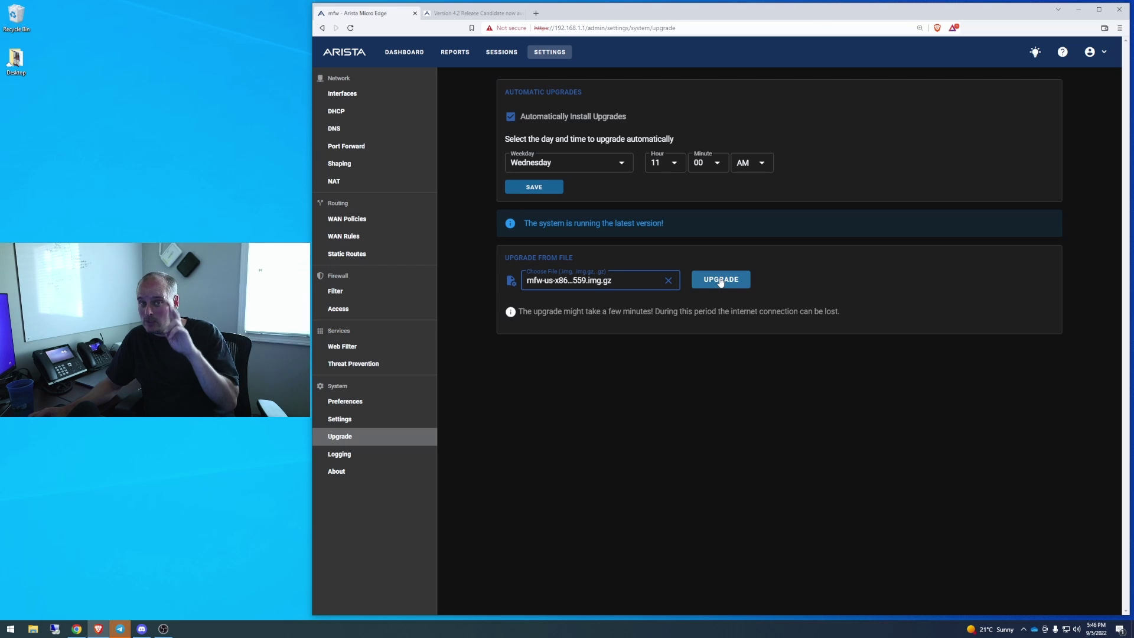
# Start the v4.2 upgrade and wait until pings to 192.168.1.1 get replies again
pyautogui.click(720, 280)
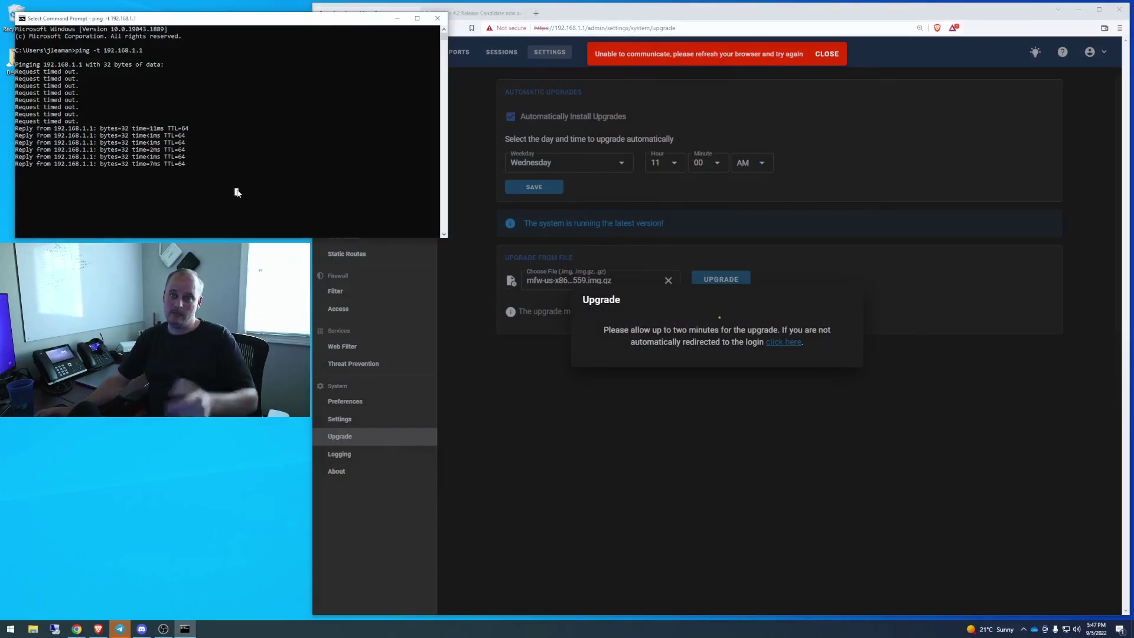
# Stop the continuous ping and proceed past the router's certificate warning
pyautogui.press('Escape')
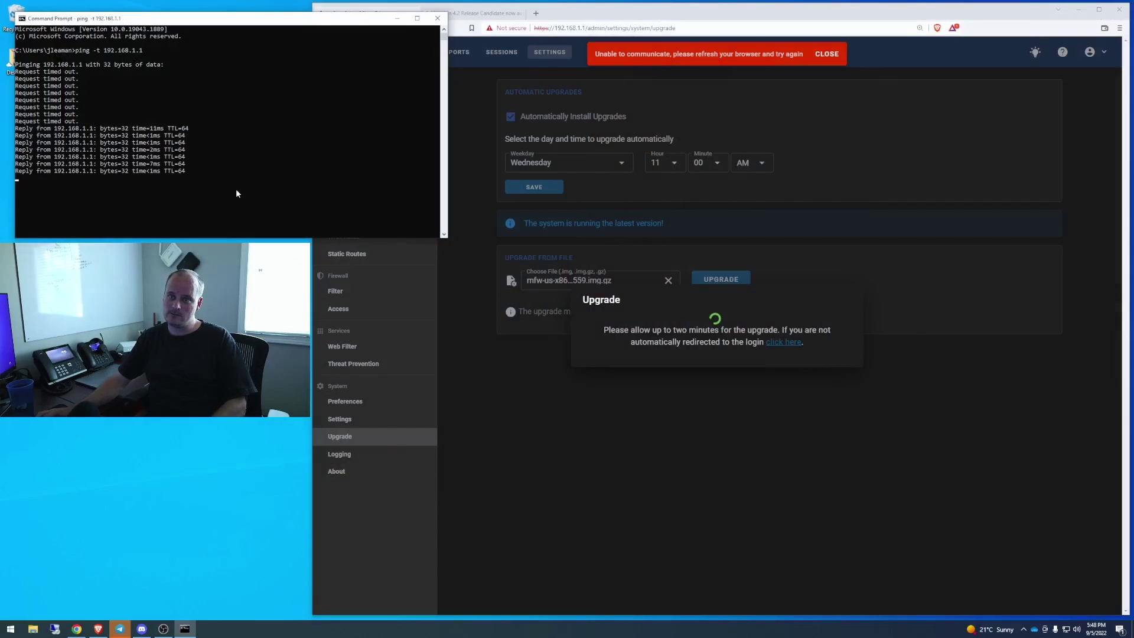
pyautogui.hotkey('ctrl', 'c')
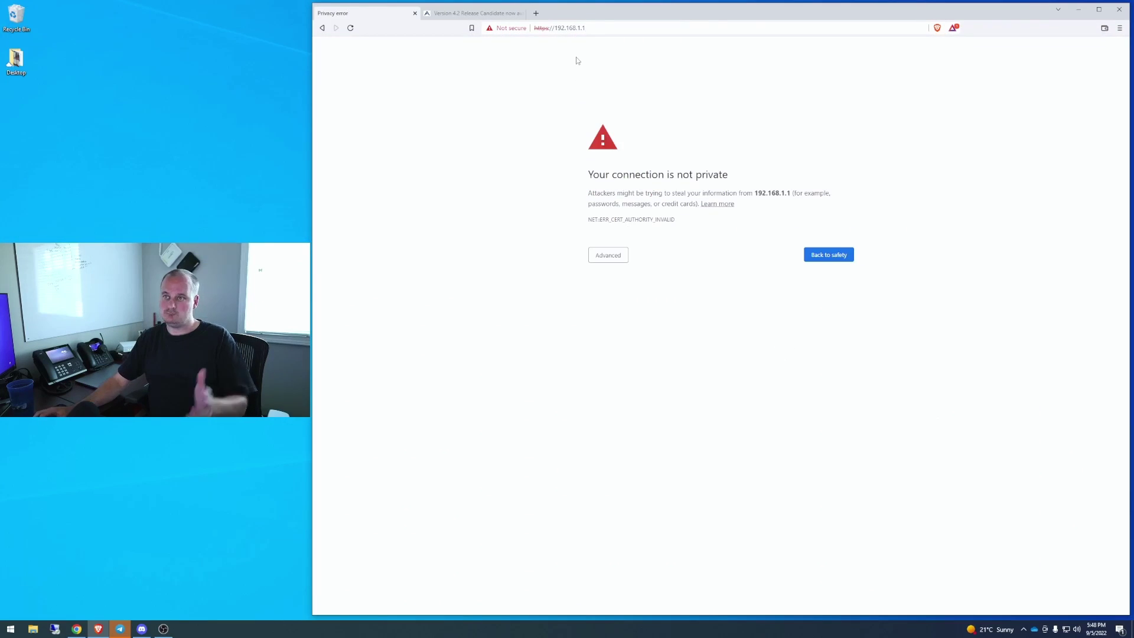
pyautogui.click(608, 256)
pyautogui.click(633, 323)
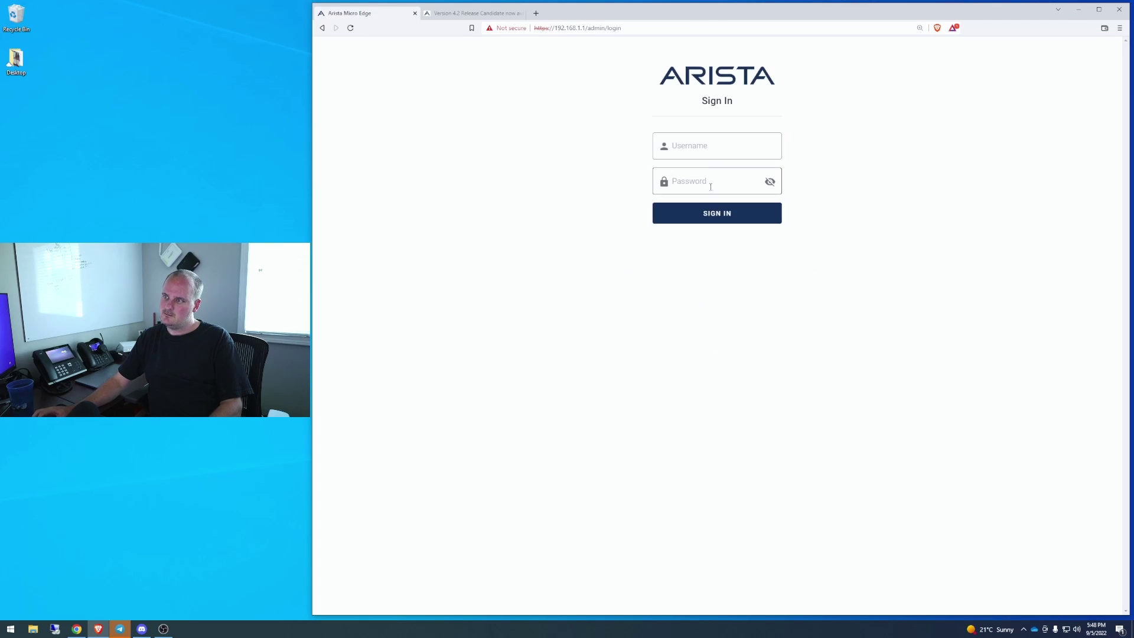
# Sign in to the router with the admin username and password
pyautogui.click(712, 151)
pyautogui.write('admin')
pyautogui.press('Tab')
pyautogui.write('a**********')
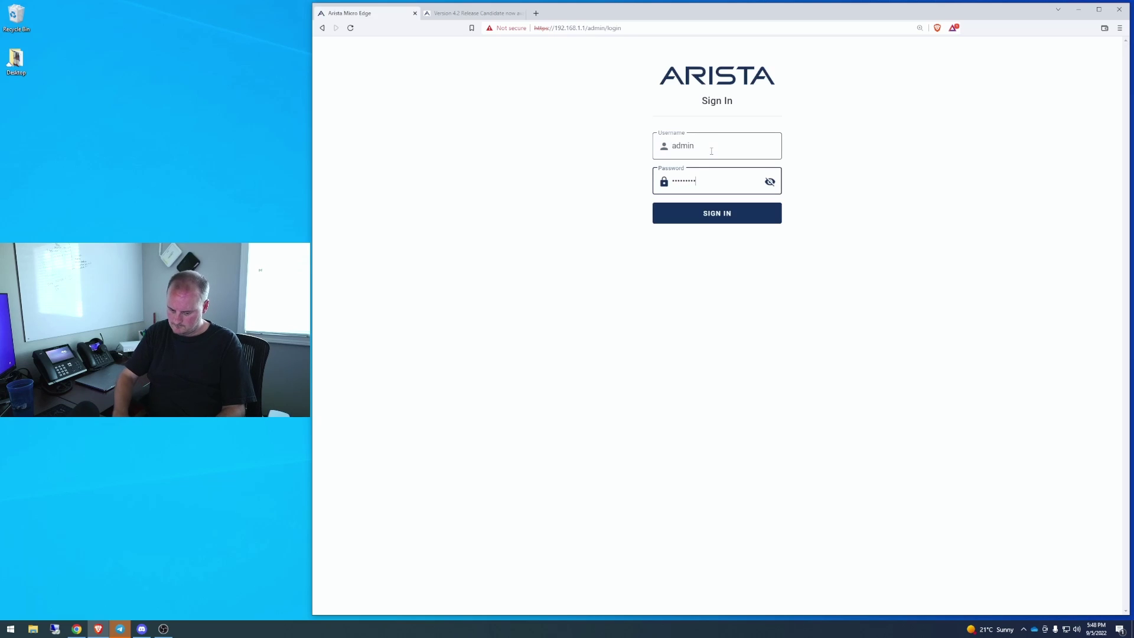
pyautogui.press('Return')
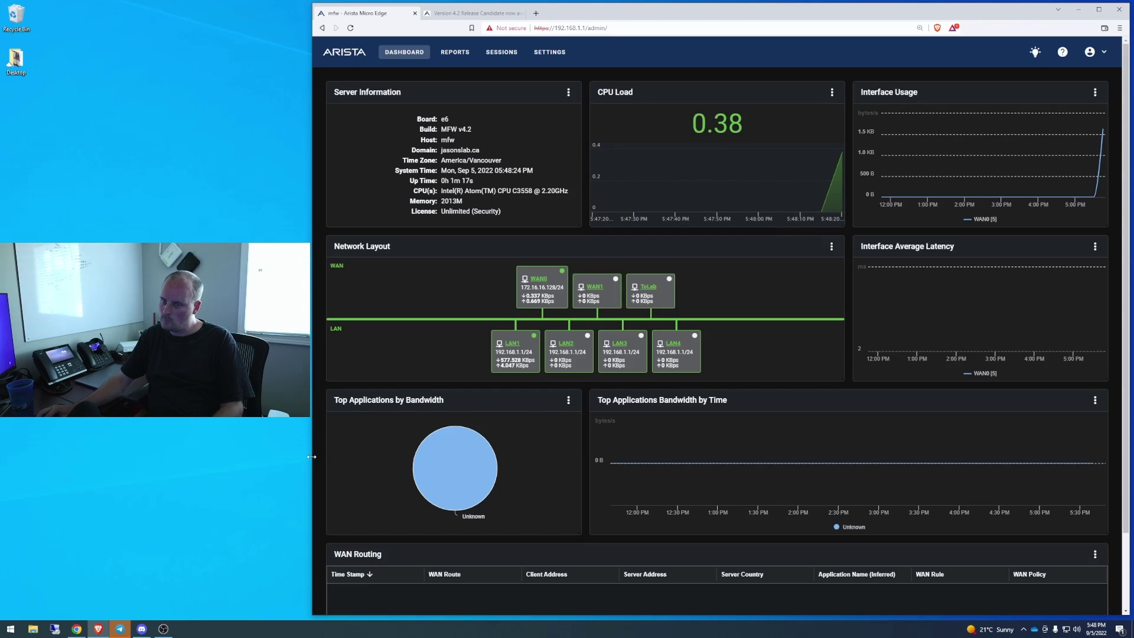
# Confirm the dashboard shows build MFW v4.2 and an Unlimited (Security) license
pyautogui.moveTo(313, 458); pyautogui.dragTo(274, 458)
pyautogui.scroll(-2, 667, 334)
pyautogui.scroll(2, 709, 378)
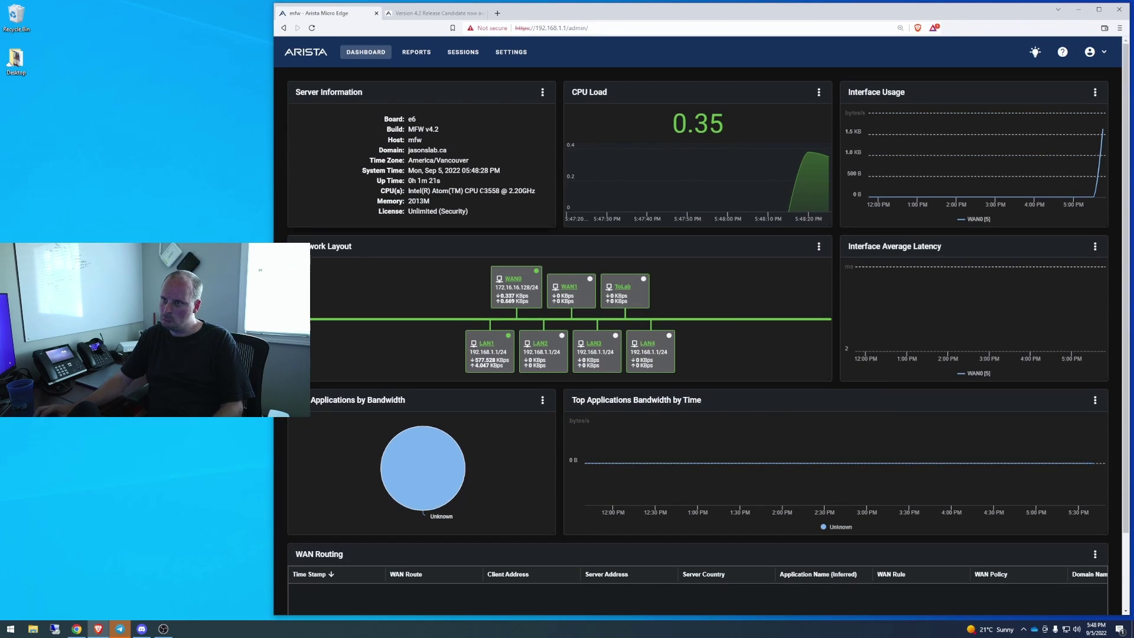
pyautogui.moveTo(442, 134); pyautogui.dragTo(378, 129)
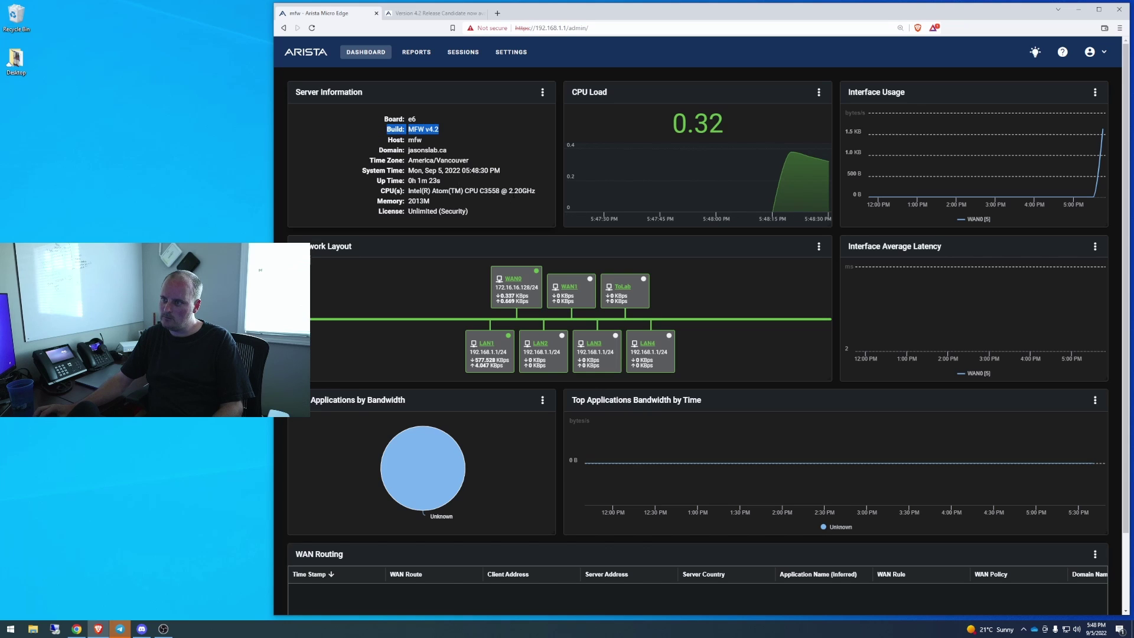
pyautogui.moveTo(425, 212); pyautogui.dragTo(388, 211)
pyautogui.click(484, 210)
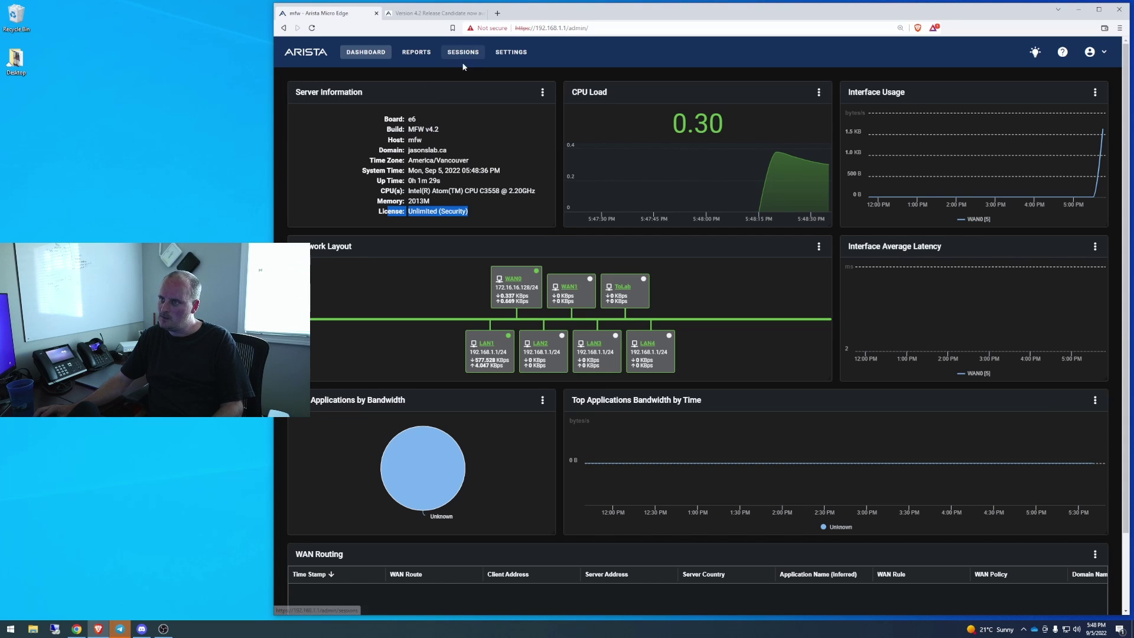
# Scroll through the Web Filter categories under Settings, then return to Threat Prevention
pyautogui.click(510, 52)
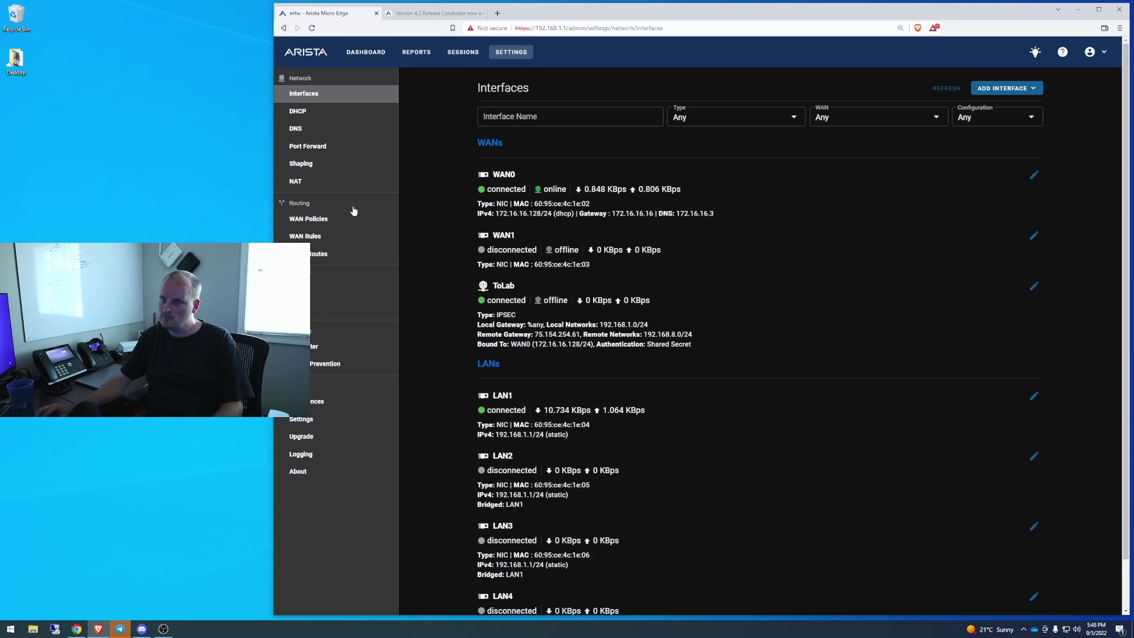
pyautogui.scroll(-1, 358, 500)
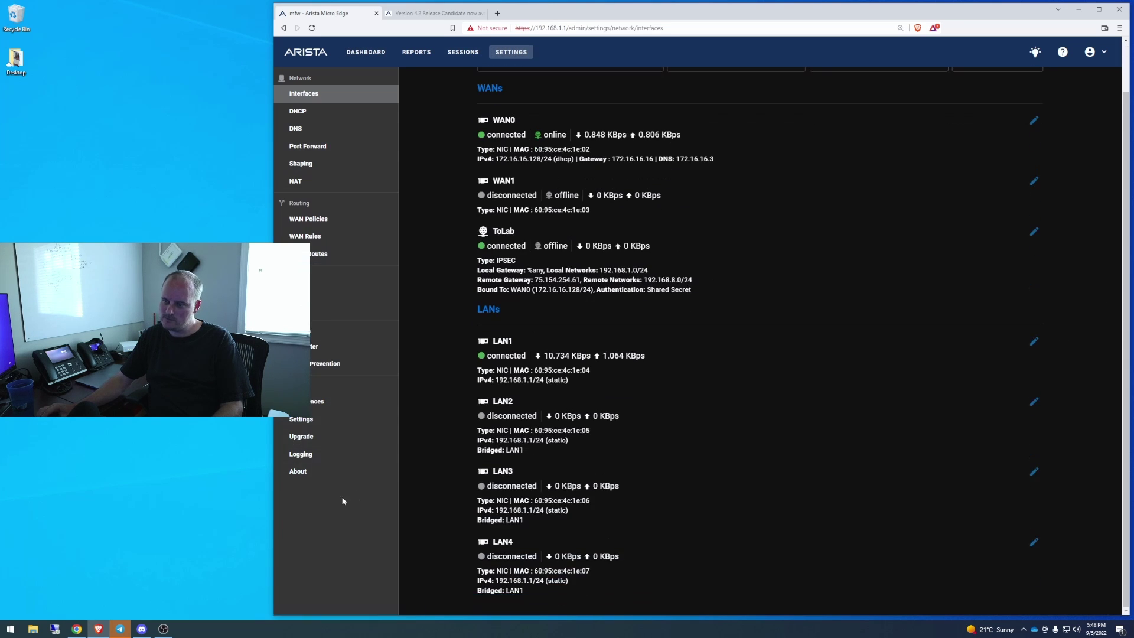
pyautogui.scroll(1, 341, 497)
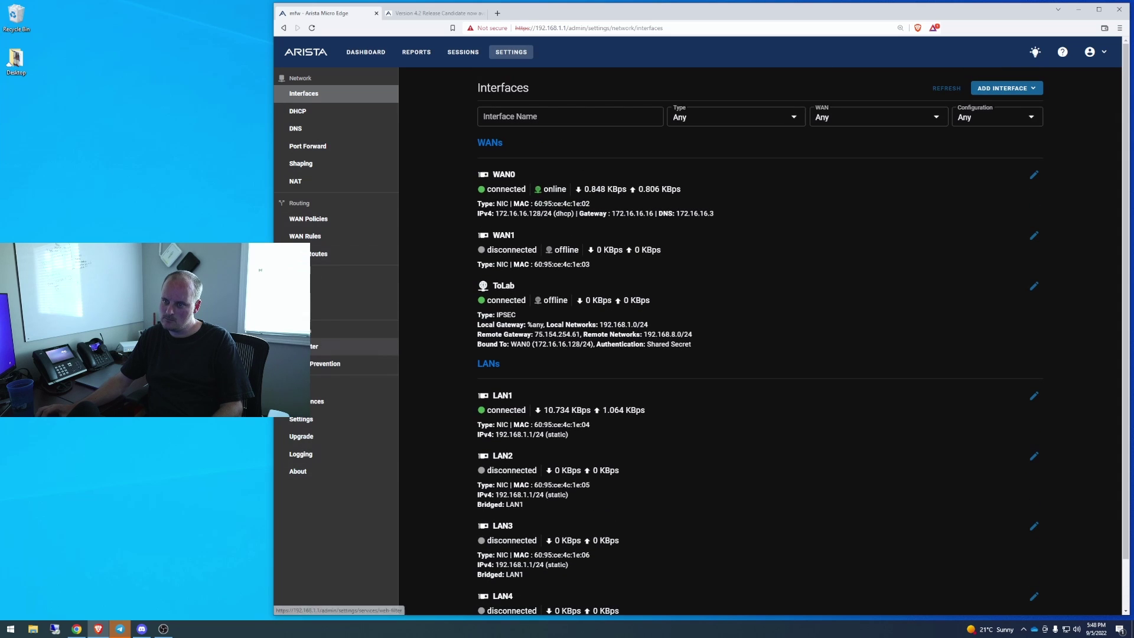
pyautogui.click(354, 346)
pyautogui.scroll(-6, 704, 364)
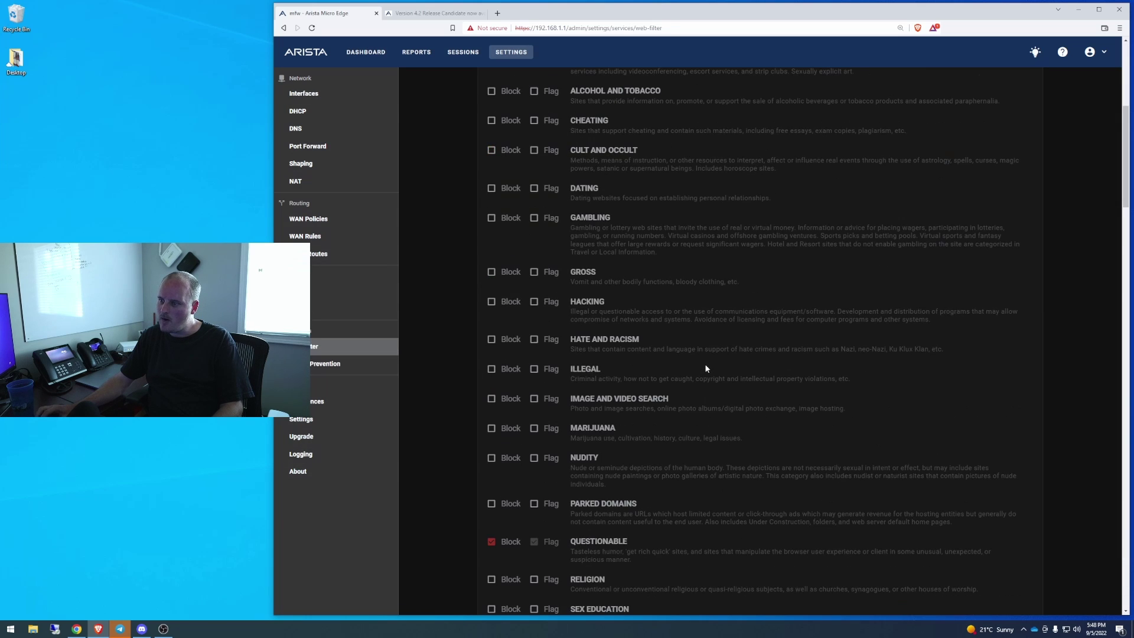
pyautogui.scroll(5, 702, 364)
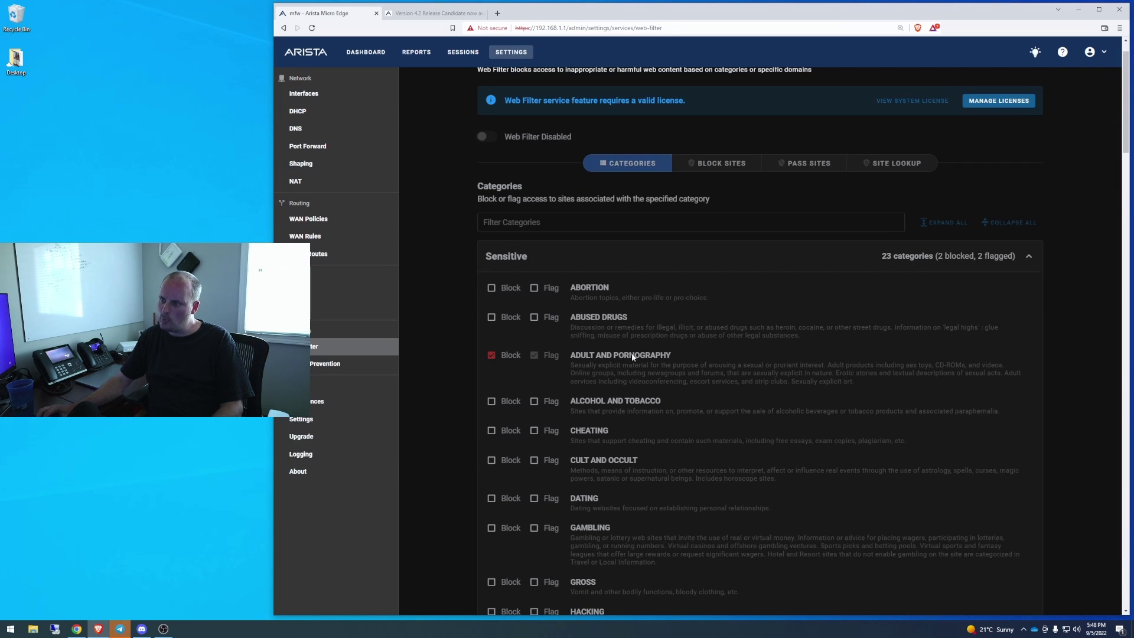
pyautogui.scroll(-10, 653, 366)
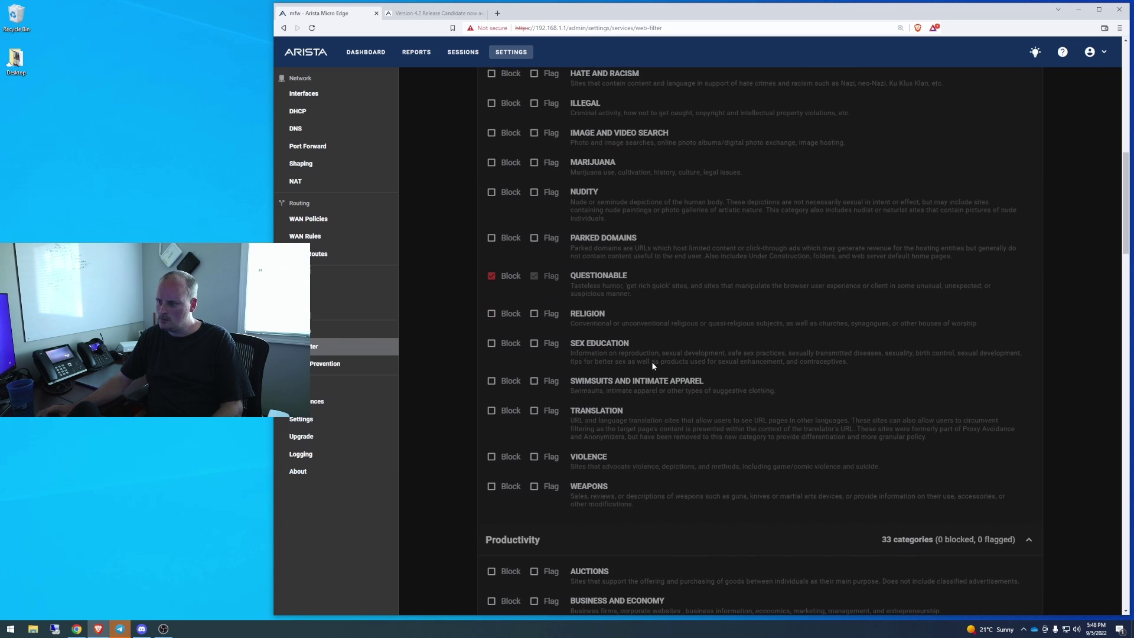
pyautogui.scroll(3, 656, 363)
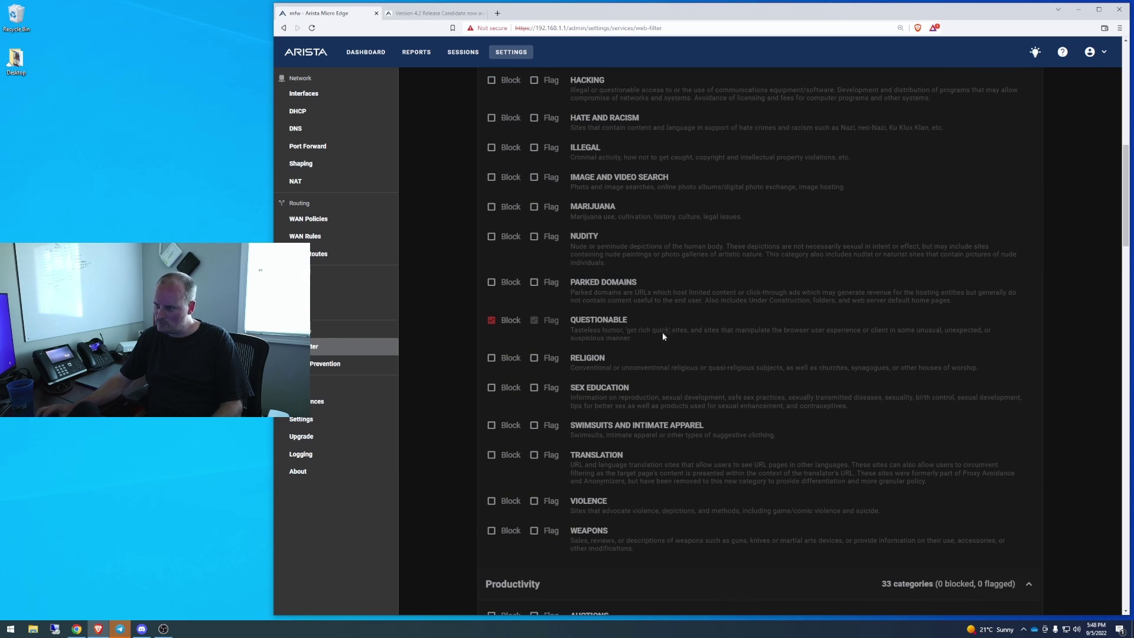
pyautogui.scroll(3, 675, 328)
pyautogui.scroll(-10, 675, 329)
pyautogui.scroll(-20, 580, 301)
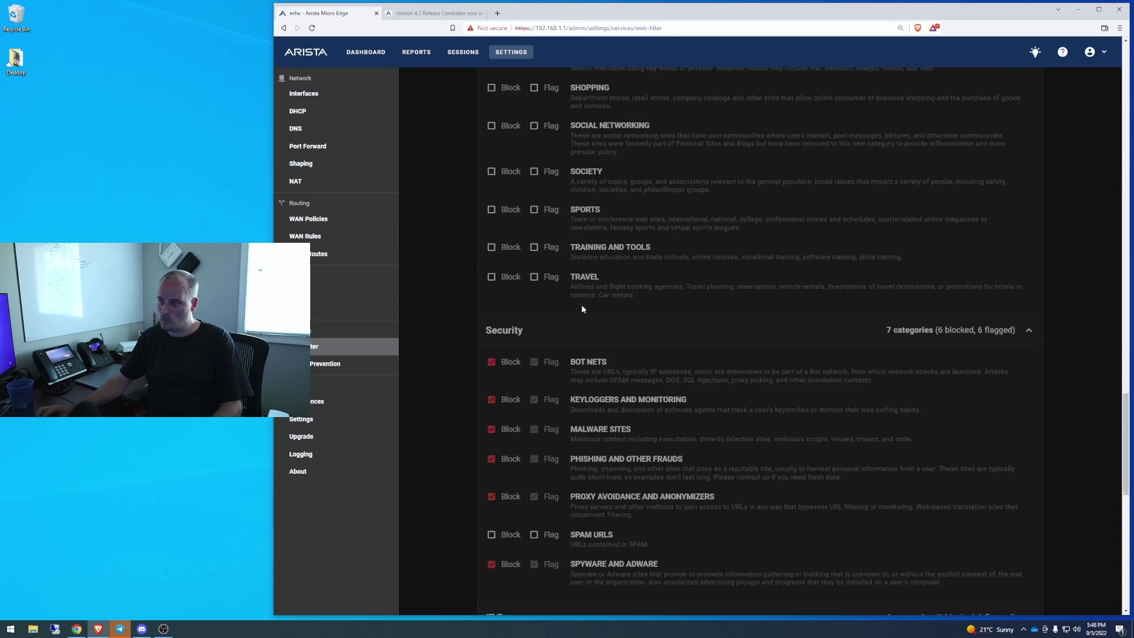
pyautogui.scroll(7, 582, 318)
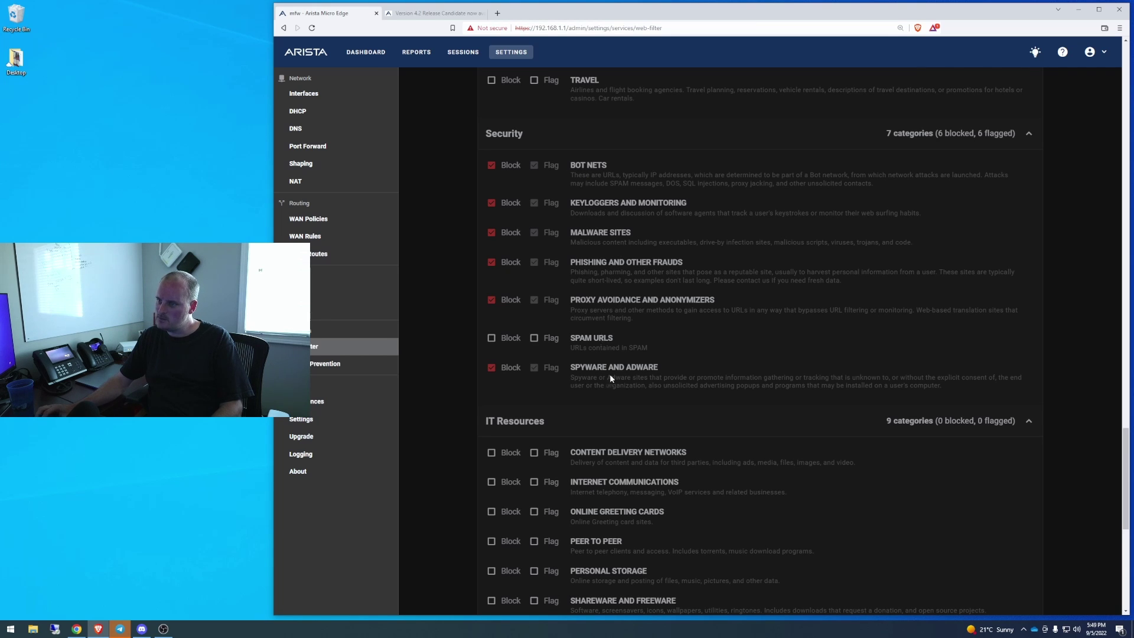
pyautogui.scroll(6, 610, 382)
pyautogui.click(354, 364)
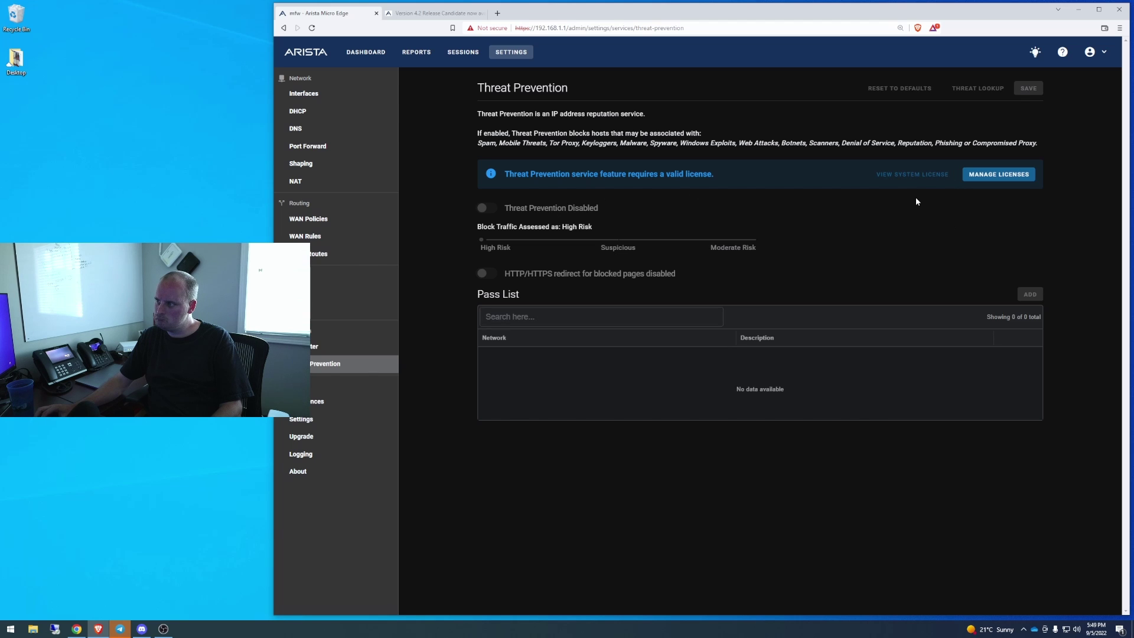
# Check the system license under About, then set Threat Prevention to Enabled and save
pyautogui.click(924, 176)
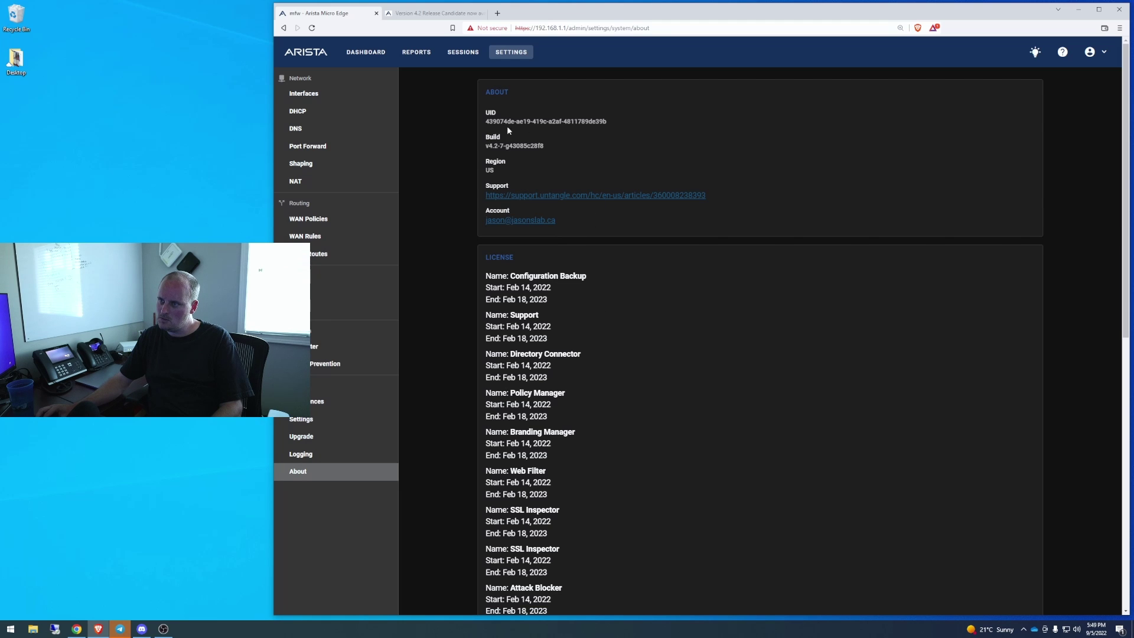
pyautogui.click(284, 28)
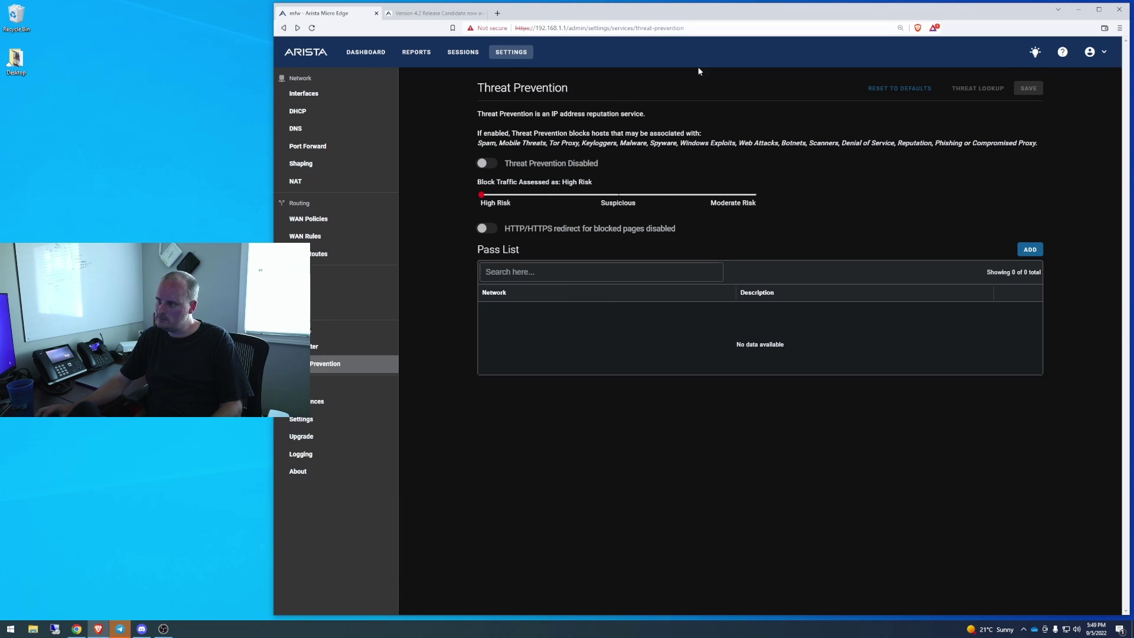
pyautogui.click(485, 163)
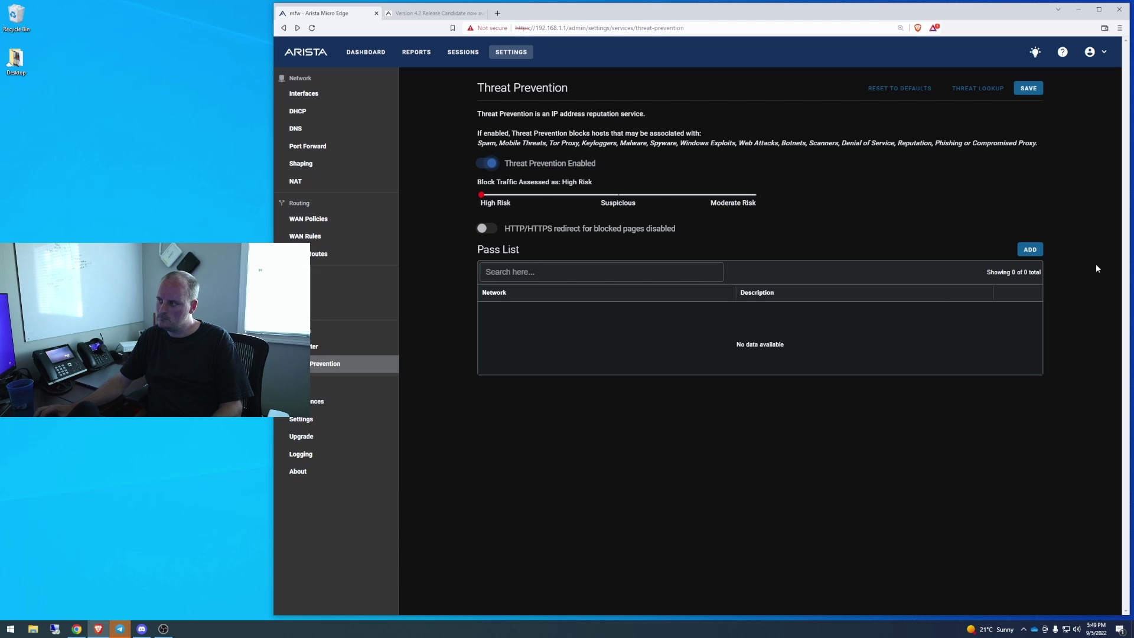
pyautogui.click(1029, 89)
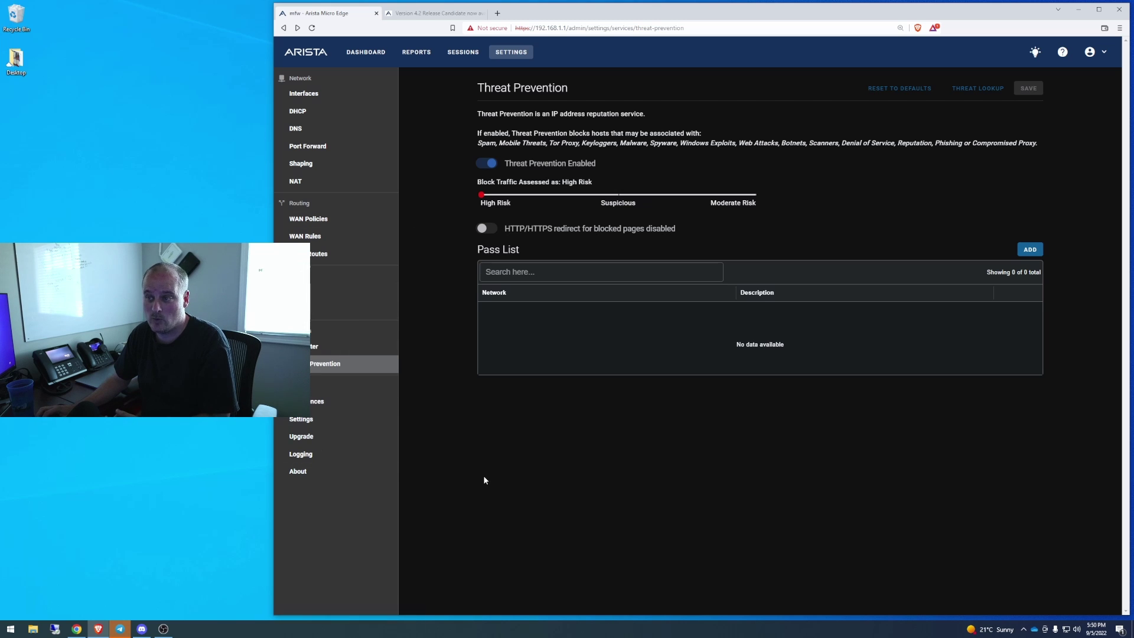
# Review the Interfaces list, then view the Dashboard overview showing build MFW v4.2
pyautogui.click(307, 93)
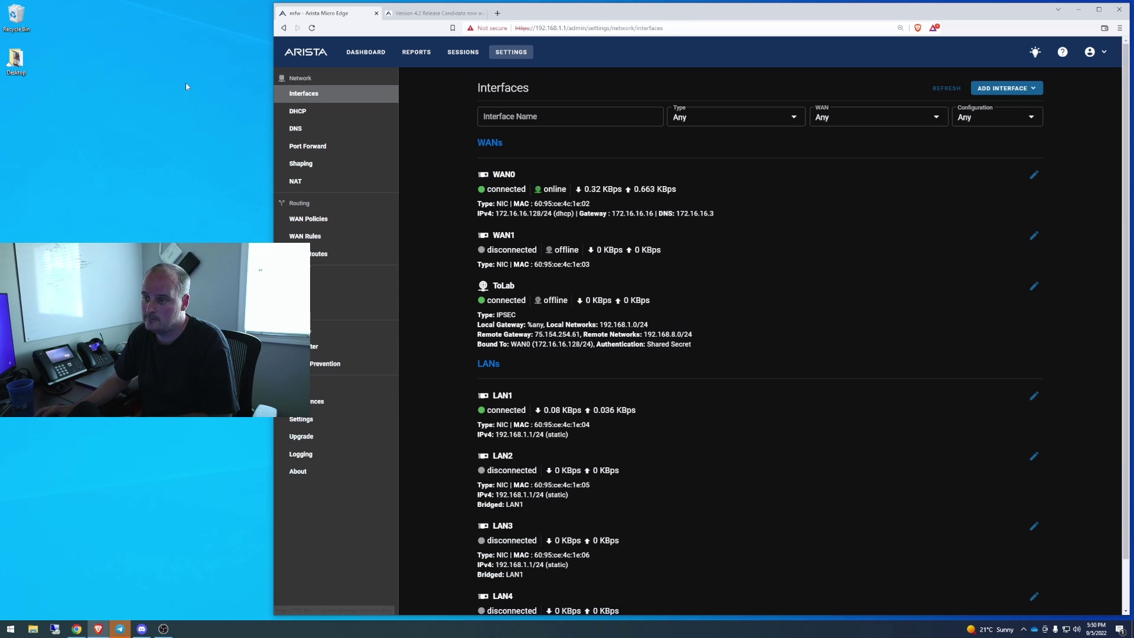
pyautogui.click(374, 53)
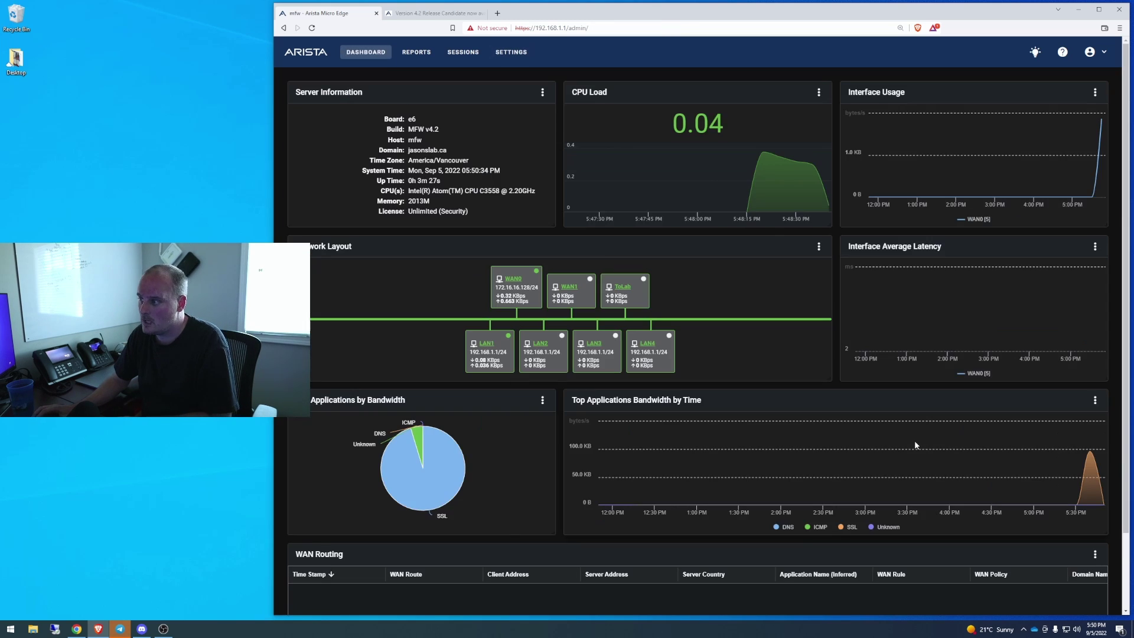
pyautogui.scroll(-2, 808, 436)
pyautogui.scroll(2, 750, 47)
# Run fast.com in a new tab (peak 1.0 Gbps, 930 Mbps), then go back to the router tab
pyautogui.click(497, 13)
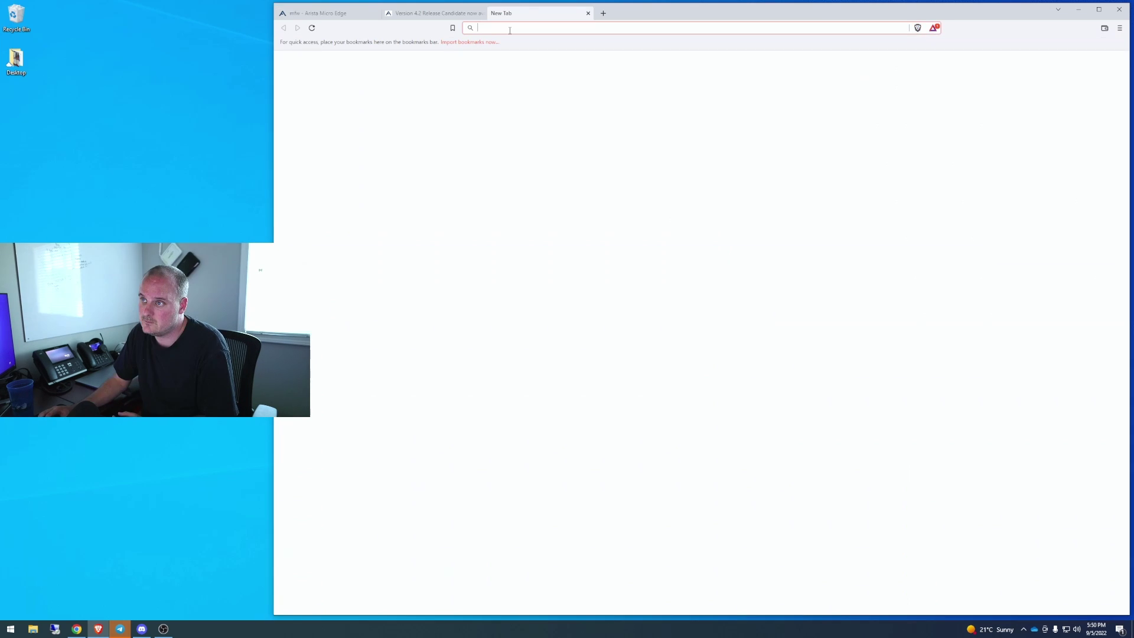
pyautogui.write('fast.com')
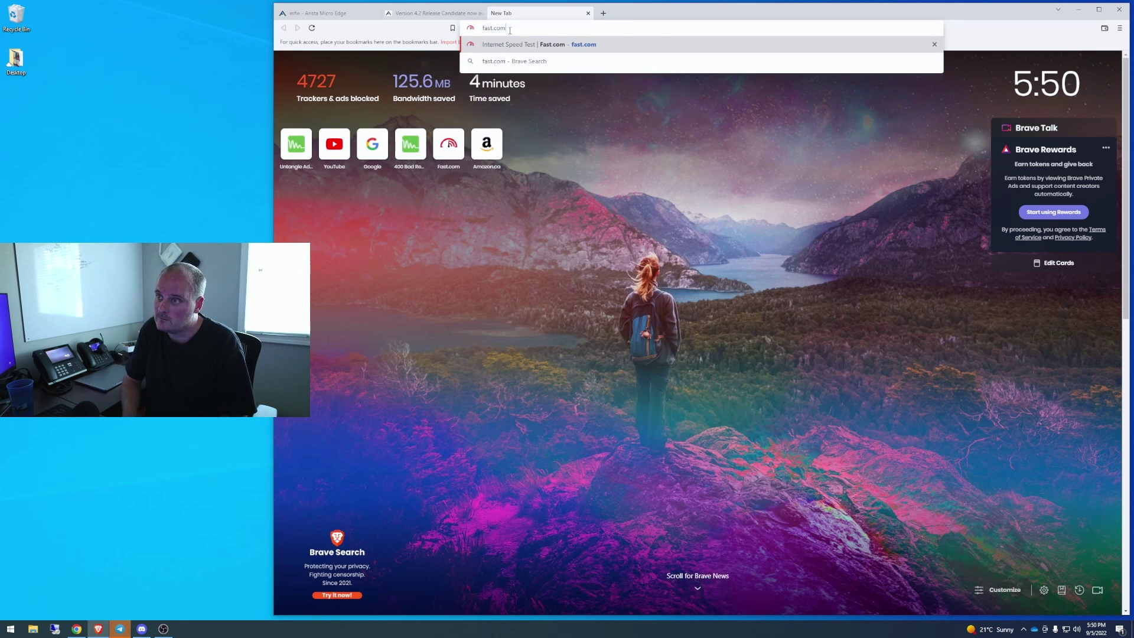
pyautogui.press('Return')
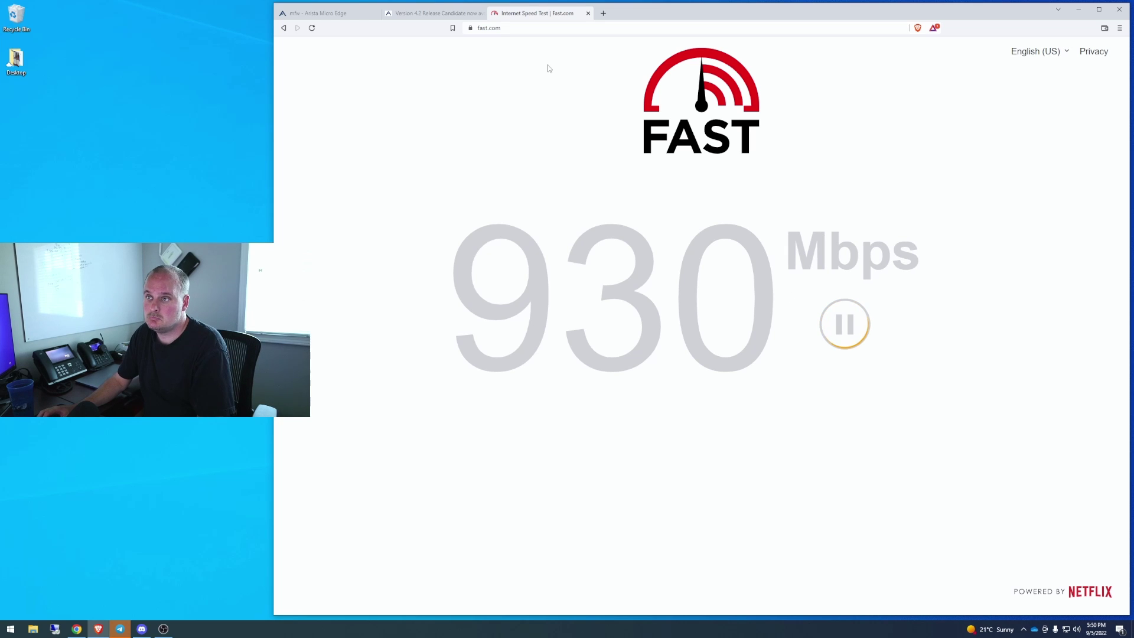
pyautogui.click(434, 13)
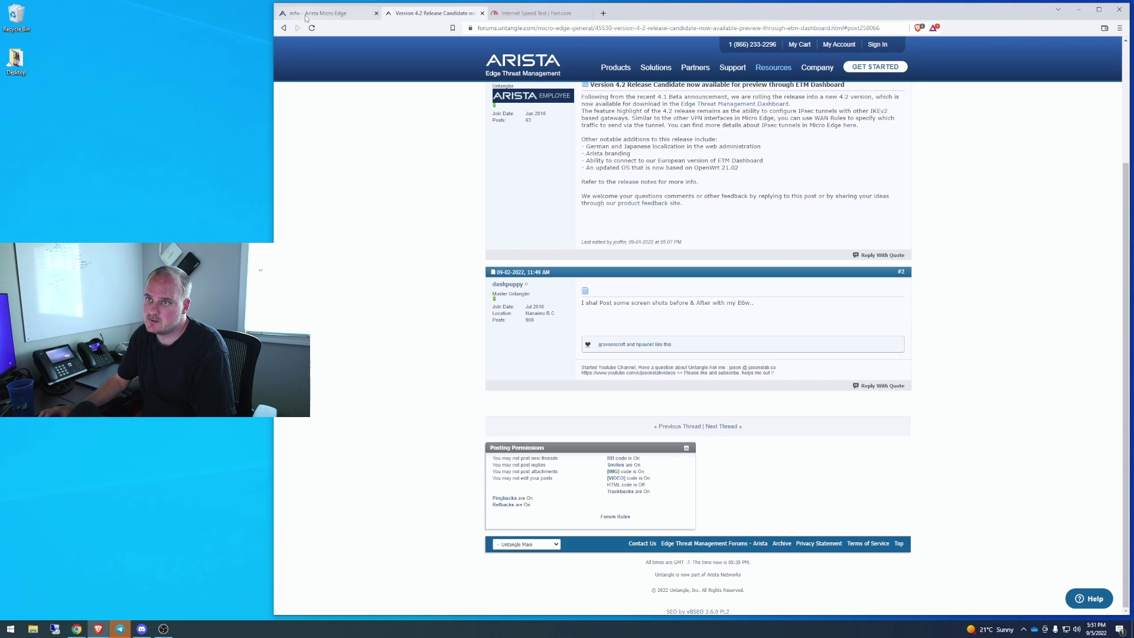
pyautogui.click(313, 13)
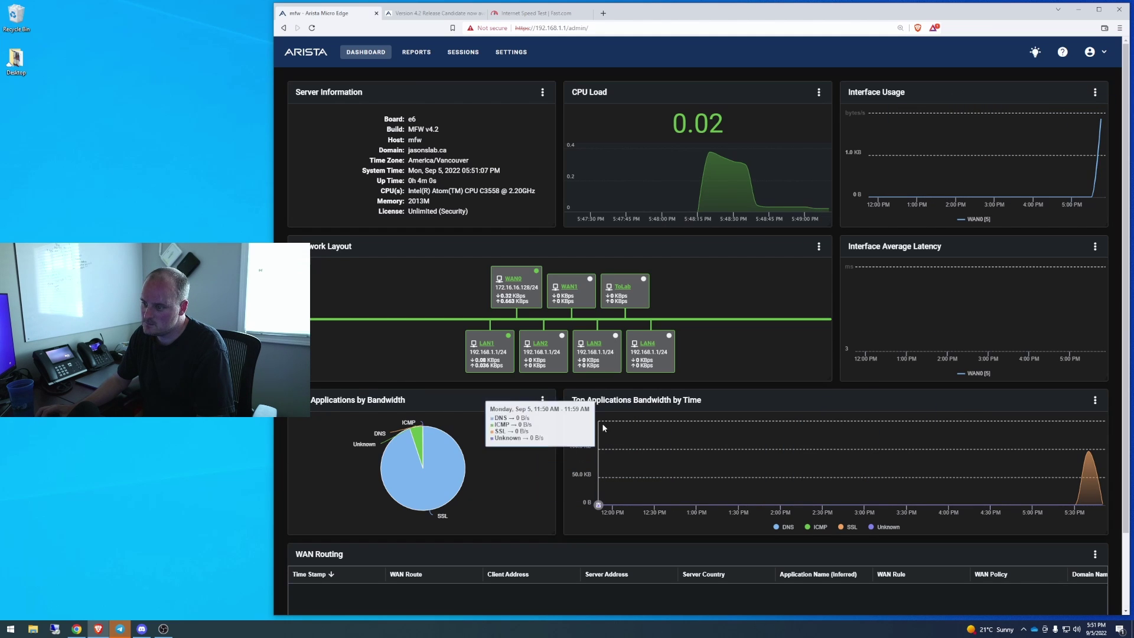
# Disable the Ethernet 3 adapter from Windows Network Connections
pyautogui.rightClick(11, 628)
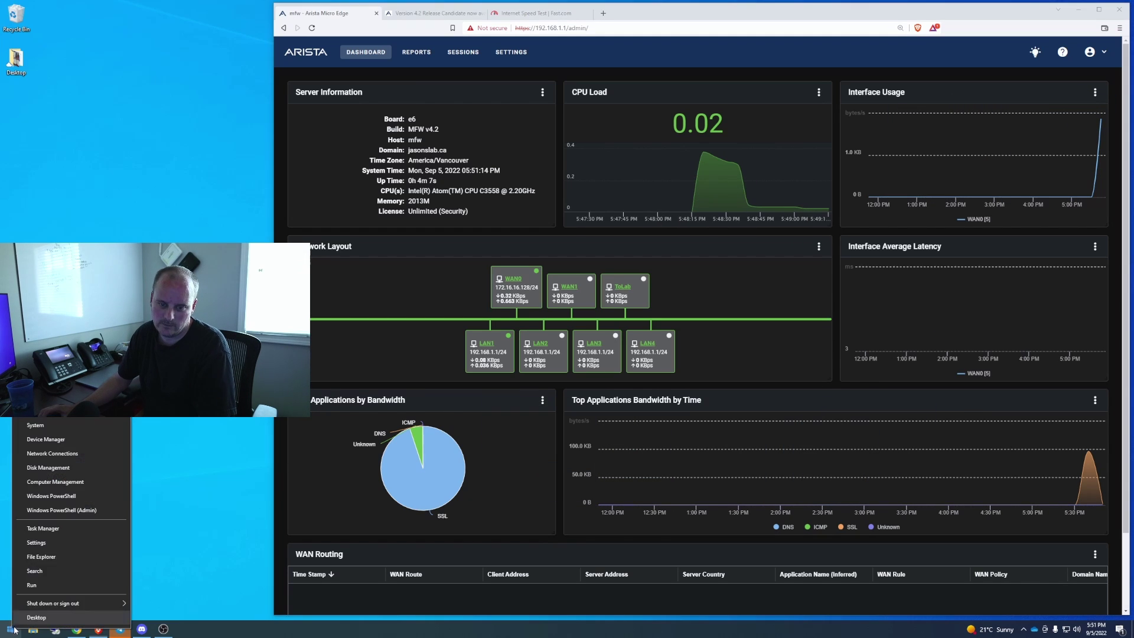
pyautogui.click(56, 453)
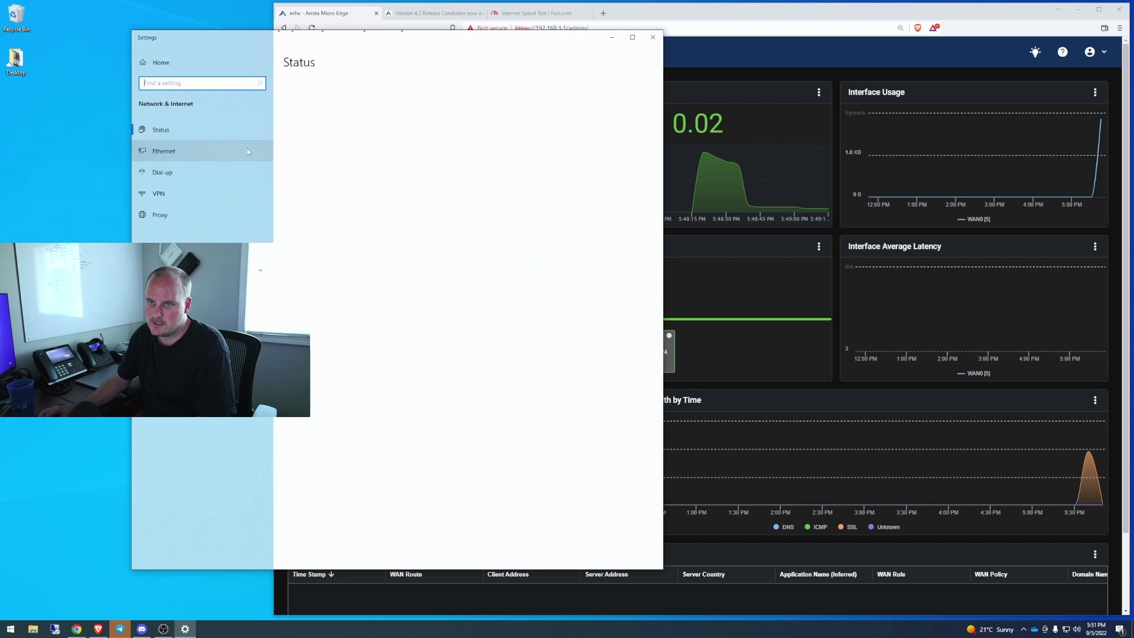
pyautogui.click(246, 151)
pyautogui.click(571, 93)
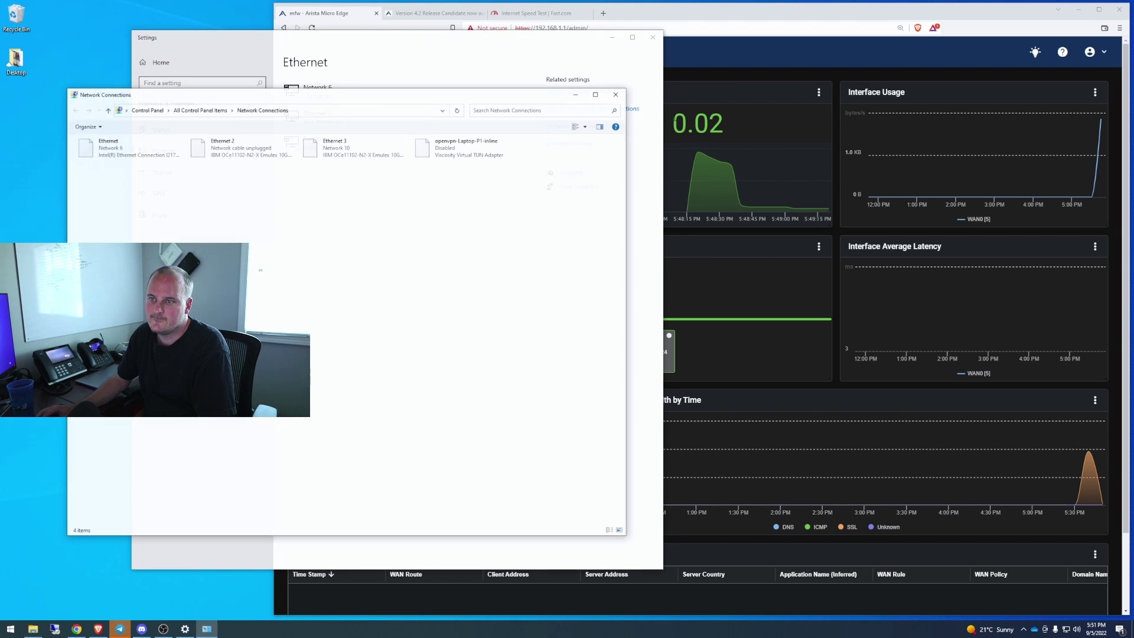
pyautogui.rightClick(334, 151)
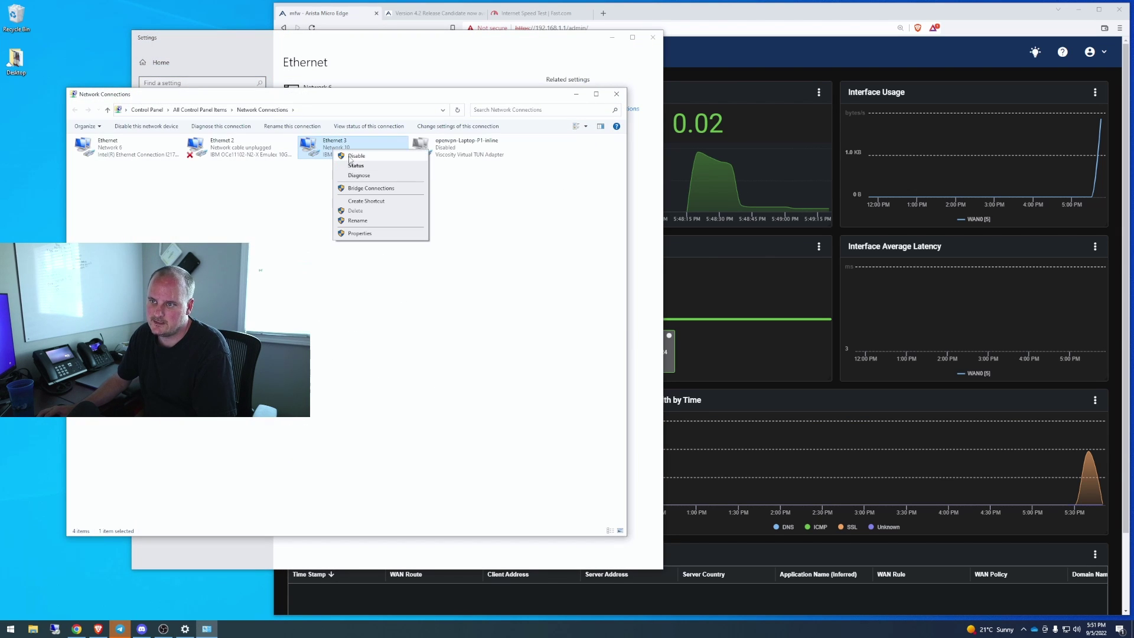
pyautogui.click(351, 157)
# Minimize the network adapters and network settings windows and nudge the browser left
pyautogui.click(575, 94)
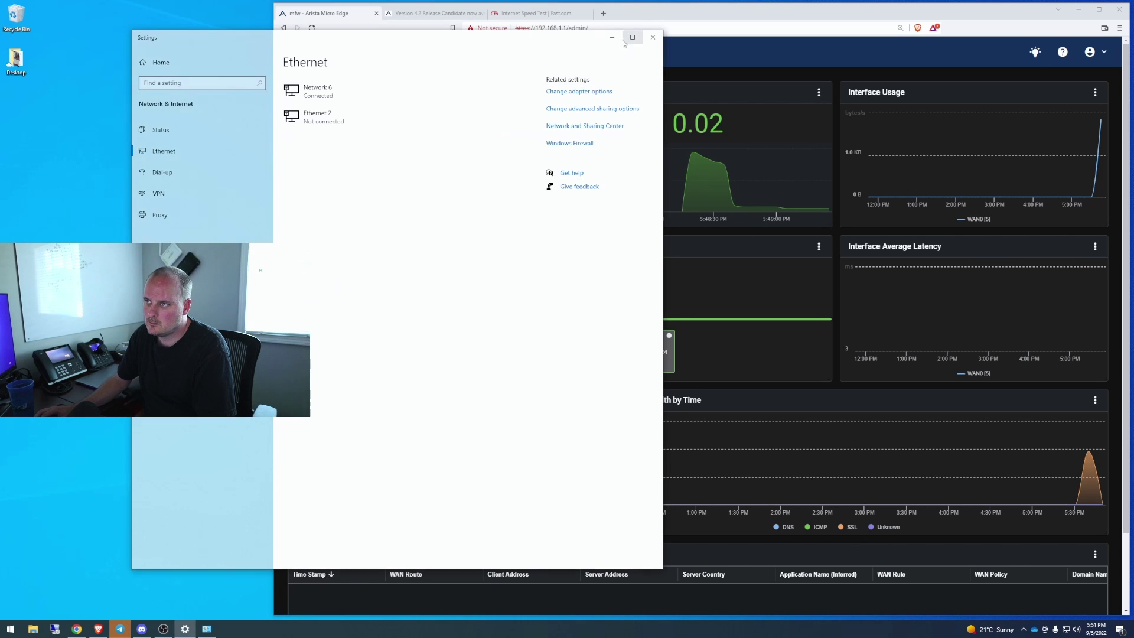
pyautogui.click(611, 37)
pyautogui.moveTo(560, 20); pyautogui.dragTo(547, 21)
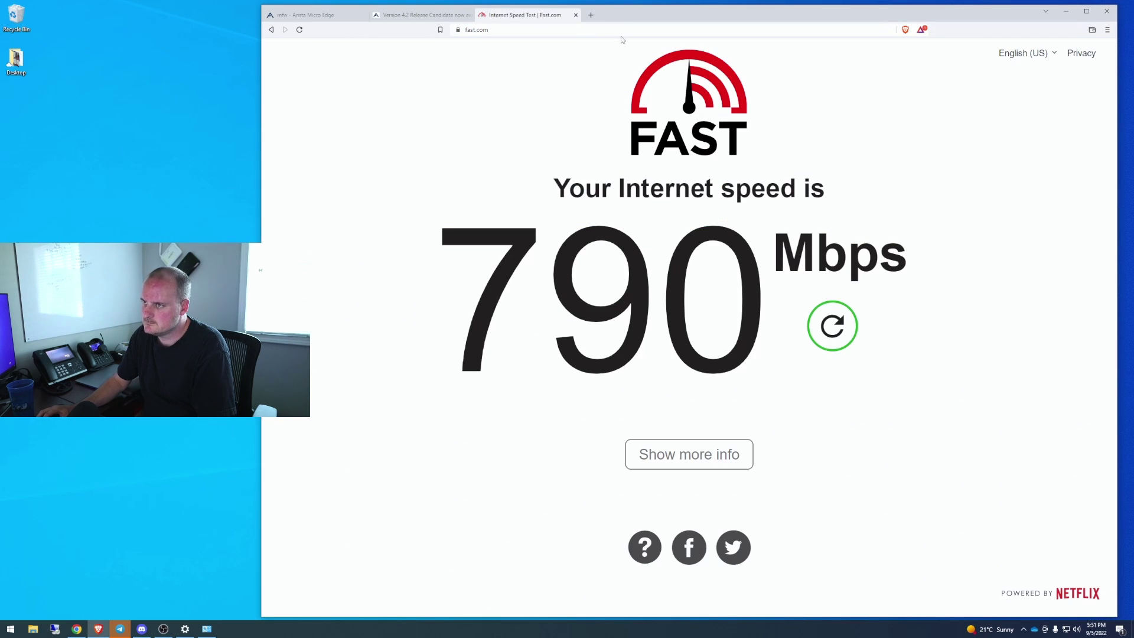
# Reload fast.com for a 910 Mbps result, then go back to the Micro Edge dashboard tab
pyautogui.click(575, 31)
pyautogui.press('Return')
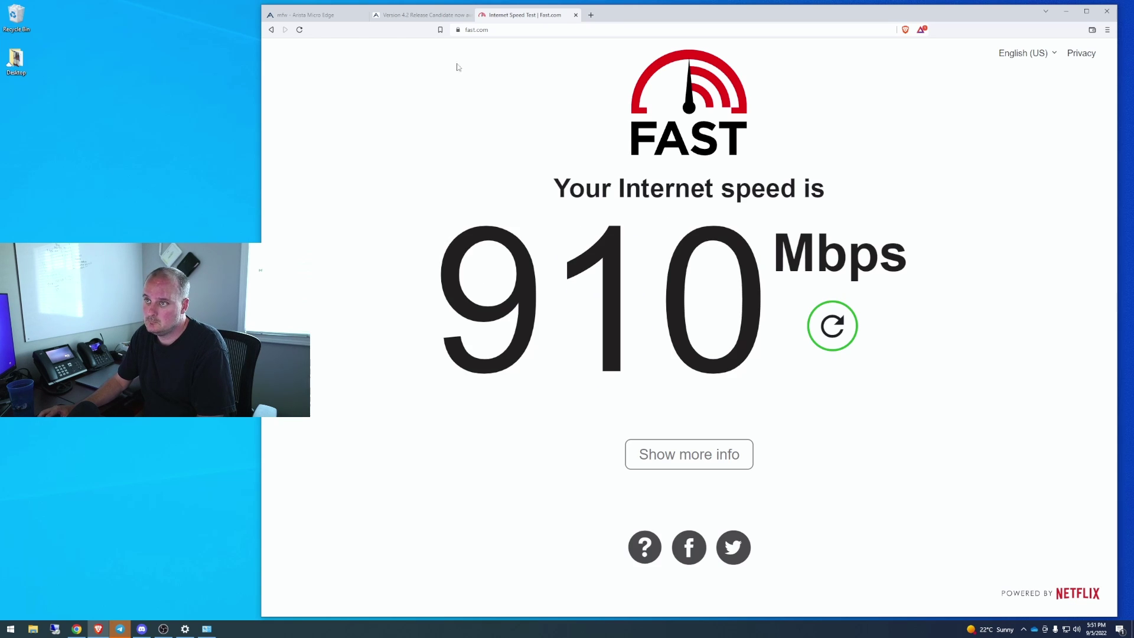
pyautogui.click(425, 15)
pyautogui.click(346, 16)
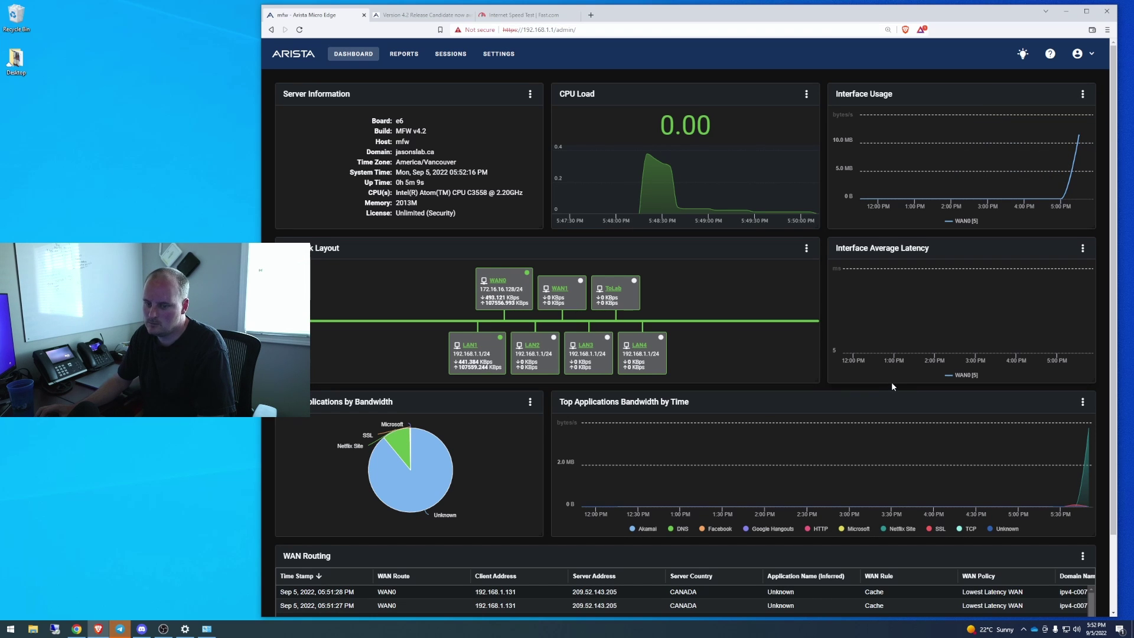
pyautogui.click(206, 629)
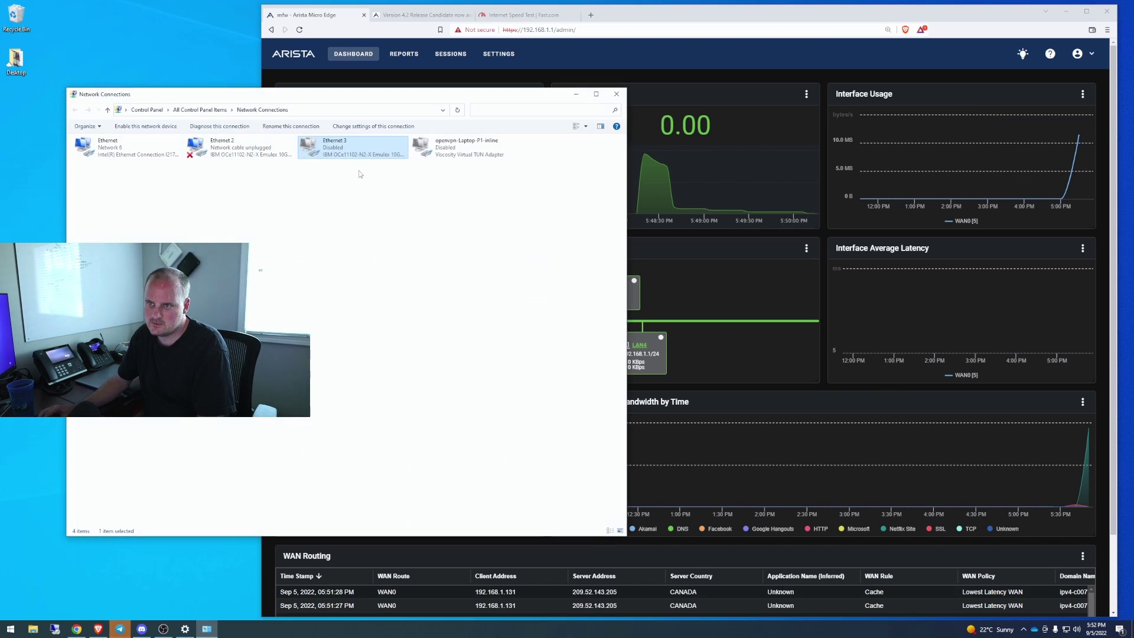
pyautogui.click(576, 94)
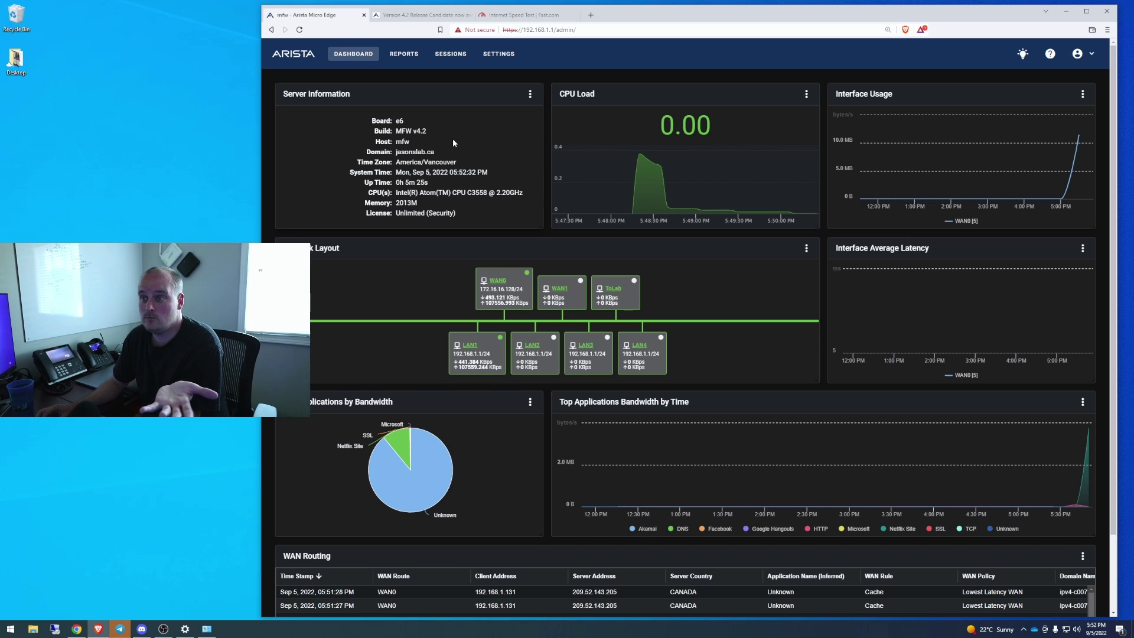
pyautogui.moveTo(383, 130); pyautogui.dragTo(426, 131)
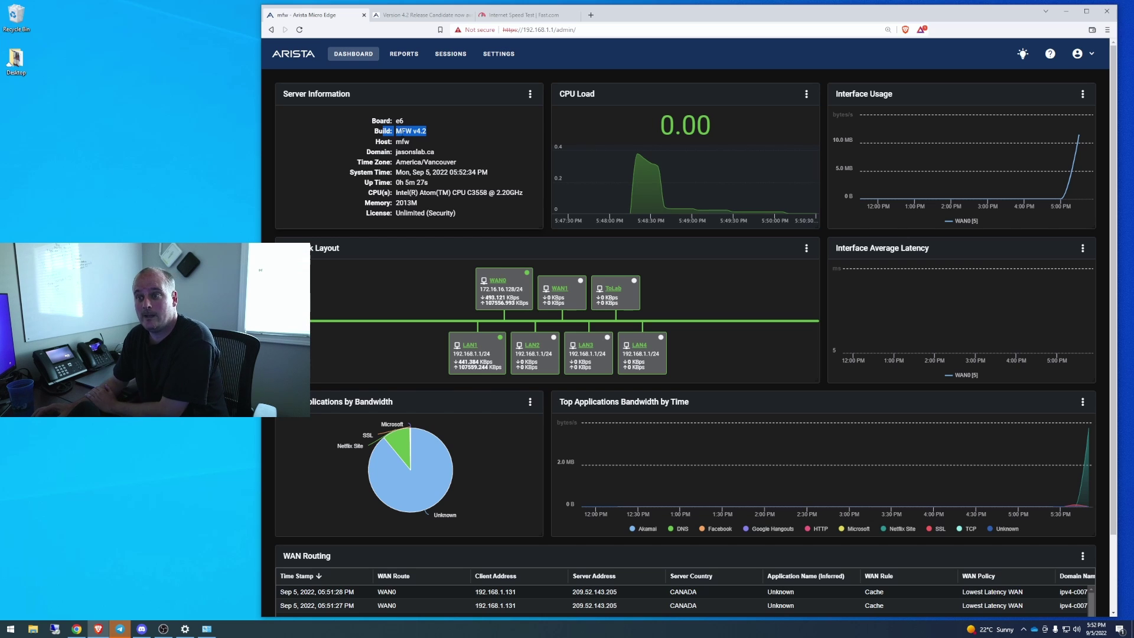